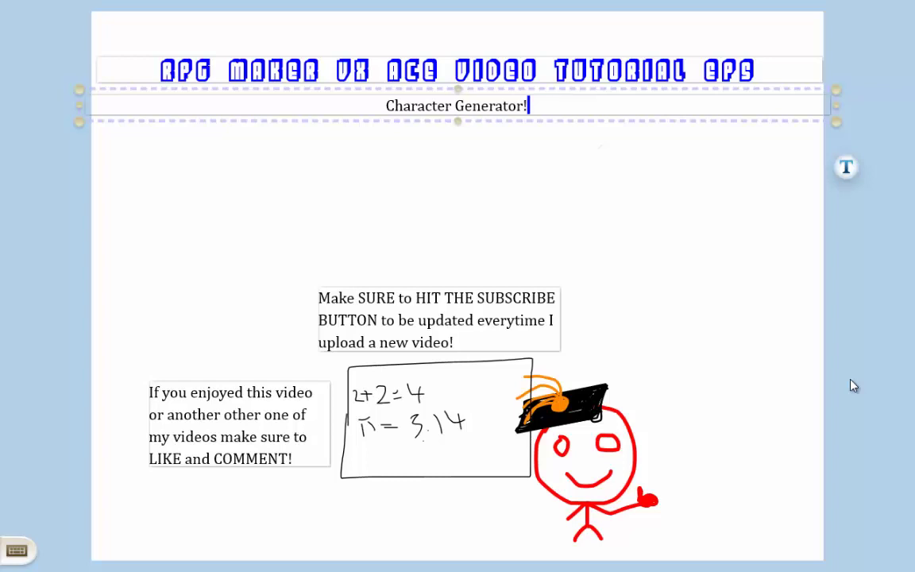
# Leave the Chrome forum post and return to the Tutorial World map editor in RPG Maker VX Ace.
pyautogui.moveTo(6, 5)
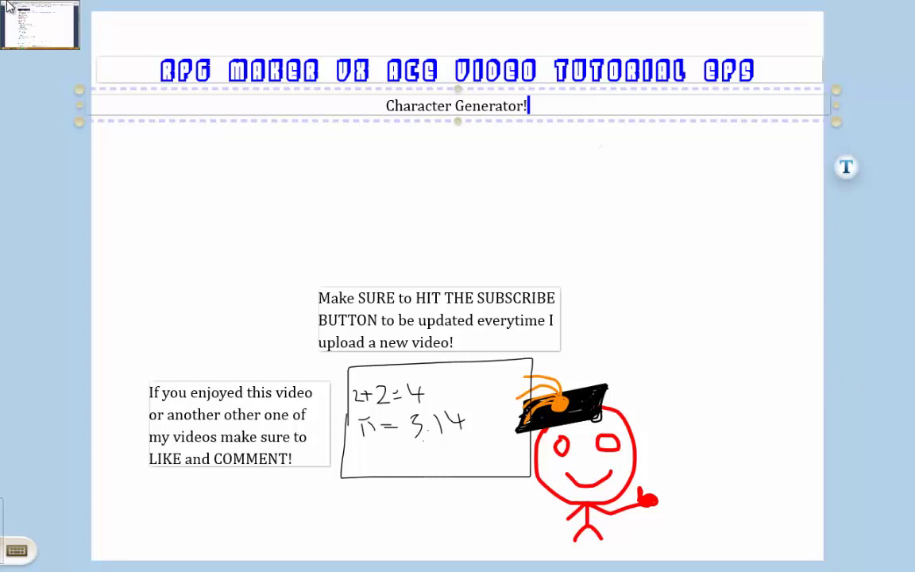
pyautogui.click(10, 7)
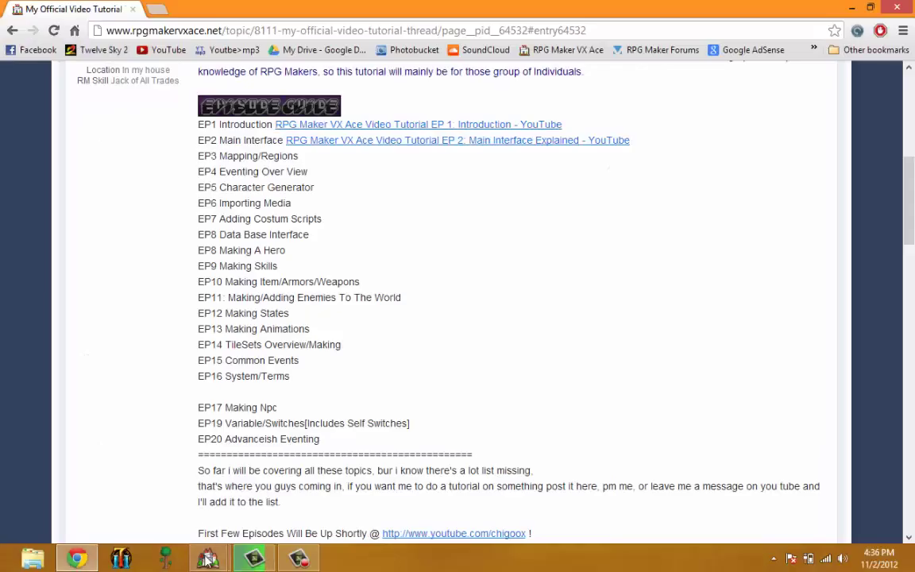
pyautogui.moveTo(208, 555)
pyautogui.click(119, 417)
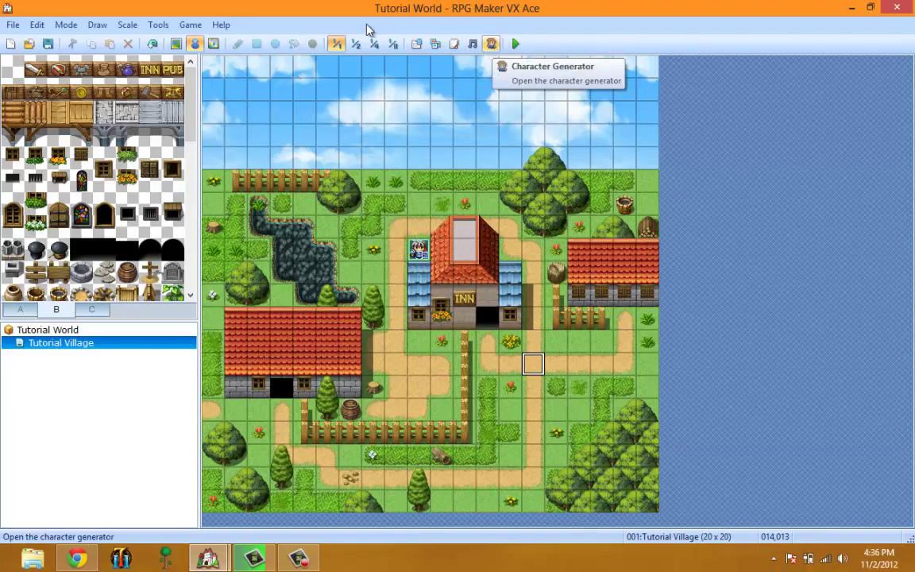
# Launch the Character Generator from the Tools menu, showing the Female tab.
pyautogui.click(156, 25)
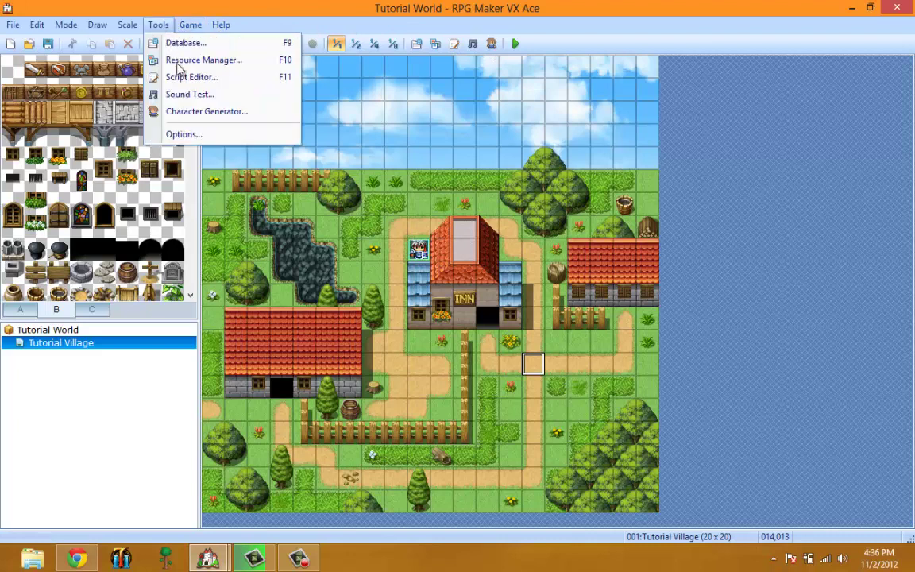
pyautogui.click(190, 111)
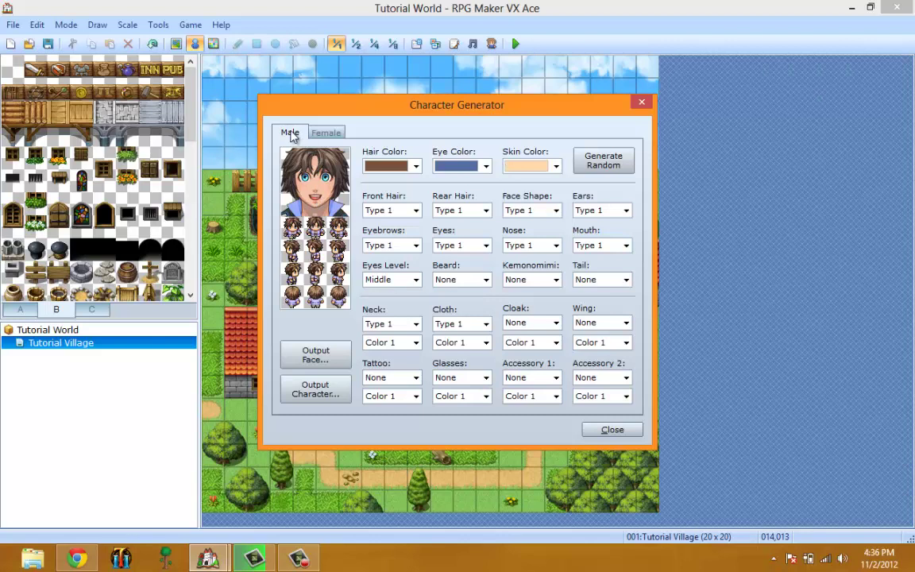
pyautogui.click(321, 132)
pyautogui.click(287, 132)
pyautogui.click(309, 133)
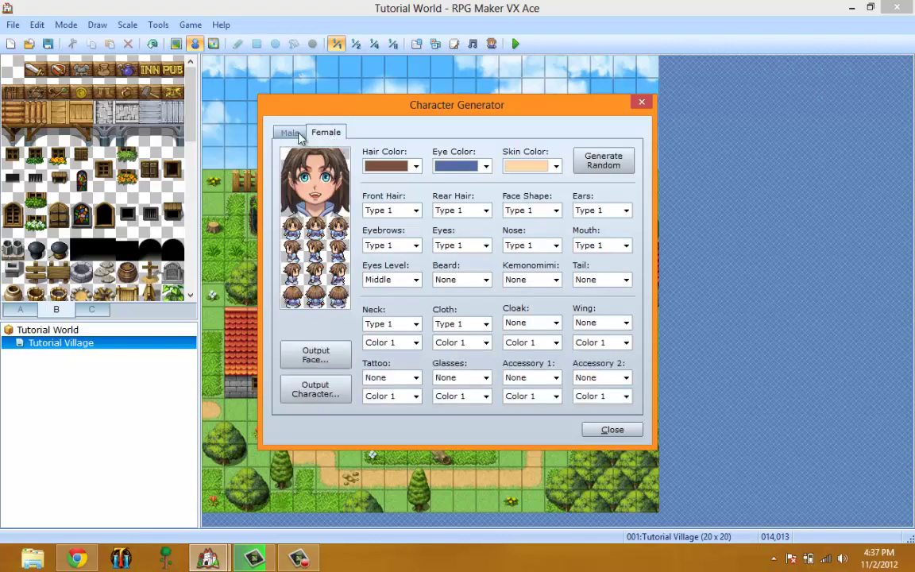
pyautogui.click(300, 136)
pyautogui.click(313, 133)
pyautogui.click(284, 135)
pyautogui.click(314, 133)
pyautogui.click(292, 135)
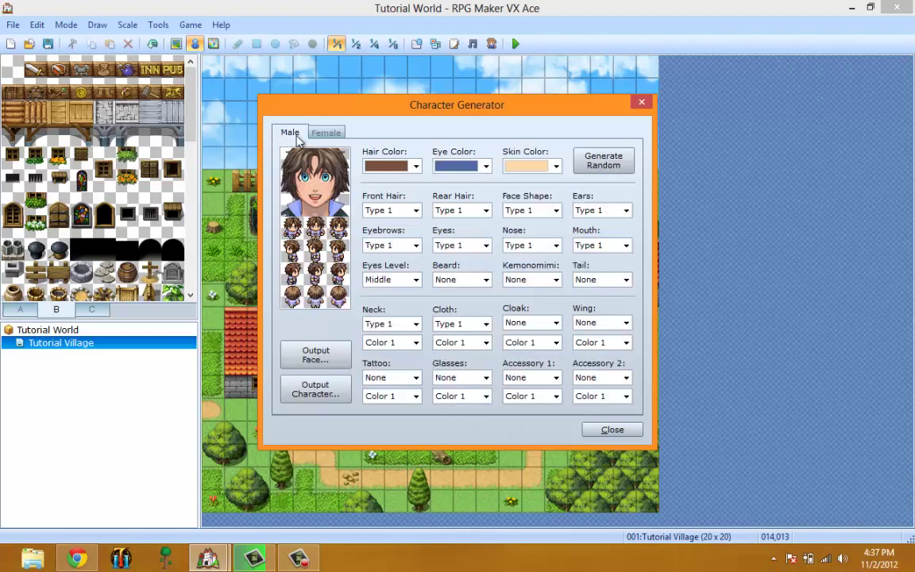
# Set the hair colour to black and the eye colour to red.
pyautogui.click(373, 165)
pyautogui.click(370, 178)
pyautogui.click(381, 165)
pyautogui.click(390, 191)
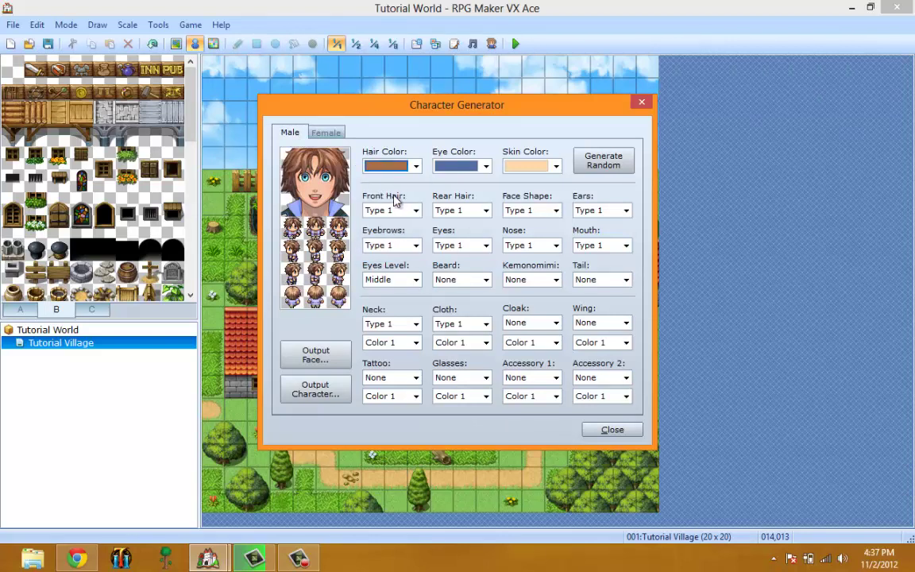
pyautogui.press('Down')
pyautogui.press('Down')
pyautogui.press('Down')
pyautogui.press('Down')
pyautogui.press('Down')
pyautogui.press('Down')
pyautogui.press('Down')
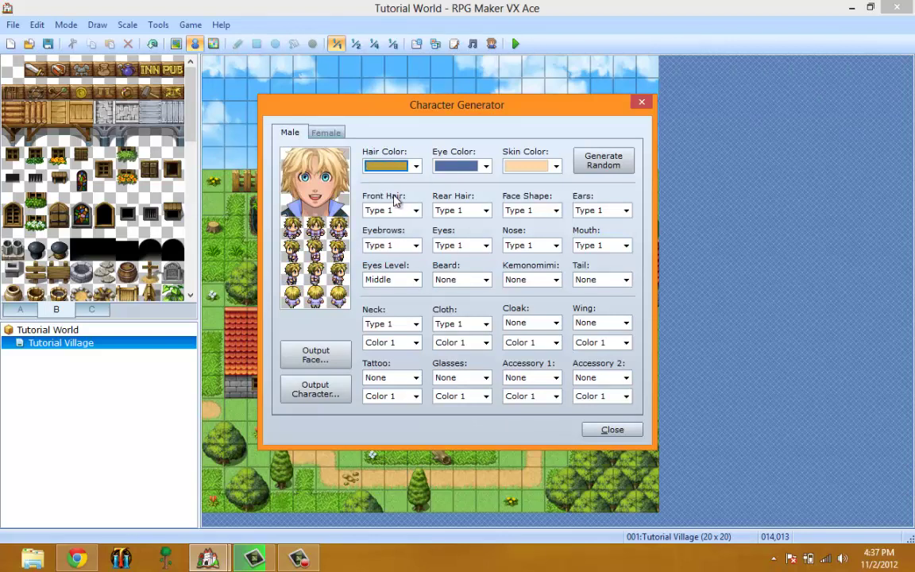
pyautogui.click(460, 168)
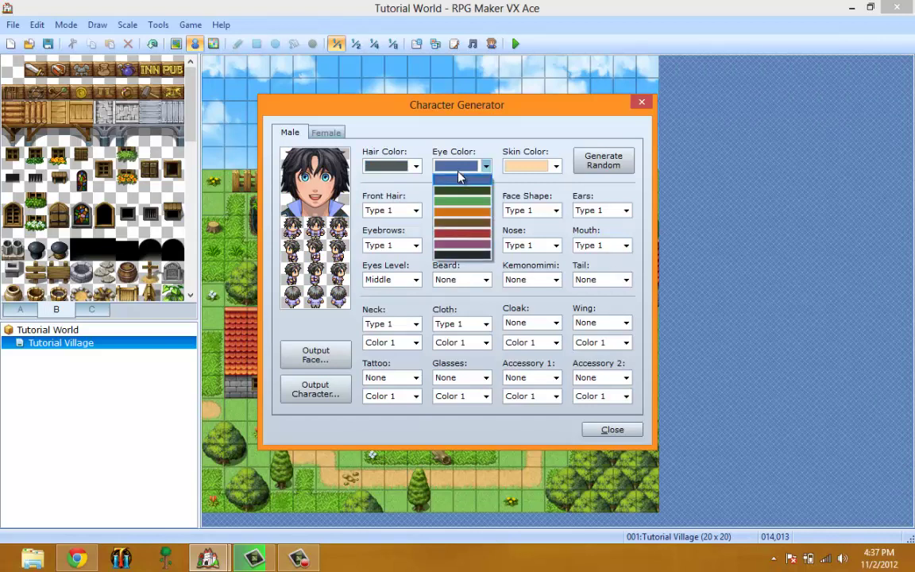
pyautogui.click(466, 233)
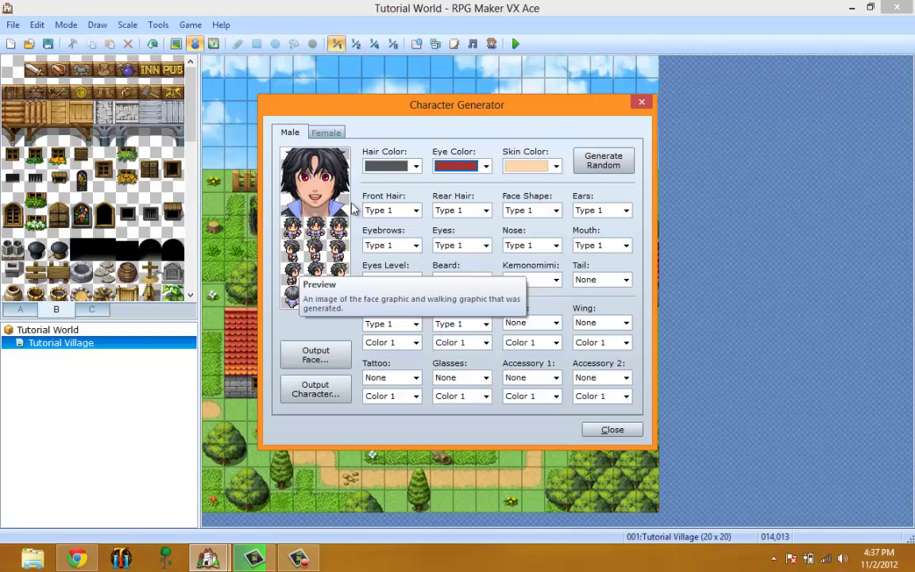
# Change the skin colour to the tan tone.
pyautogui.click(525, 166)
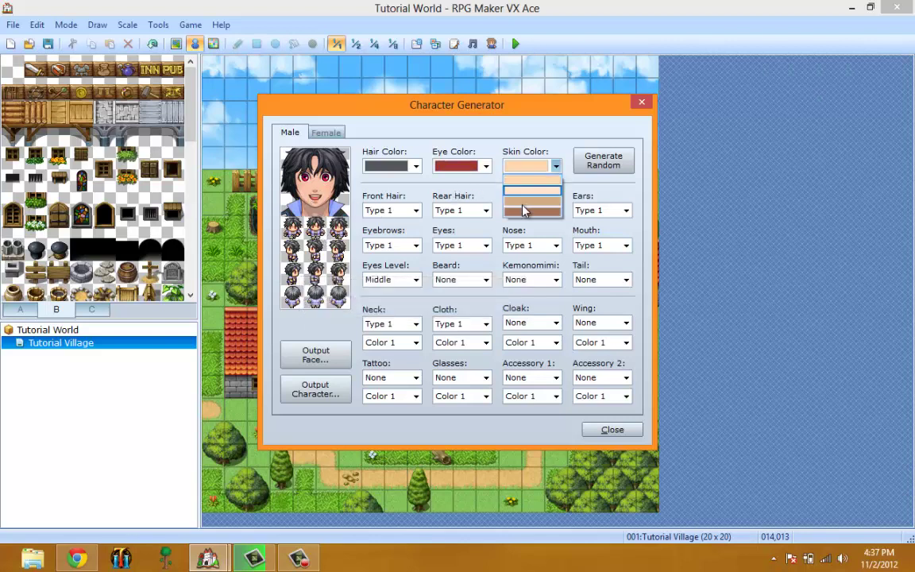
pyautogui.click(523, 192)
pyautogui.scroll(-3, 522, 197)
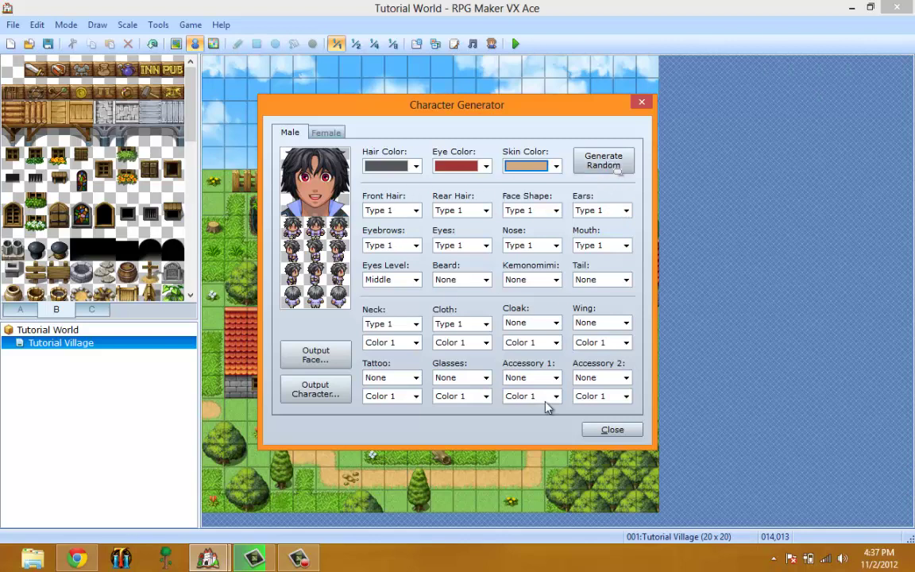
# Try several front hair styles and settle on Front Hair Type 13.
pyautogui.click(383, 211)
pyautogui.click(384, 211)
pyautogui.click(383, 211)
pyautogui.click(381, 225)
pyautogui.click(444, 211)
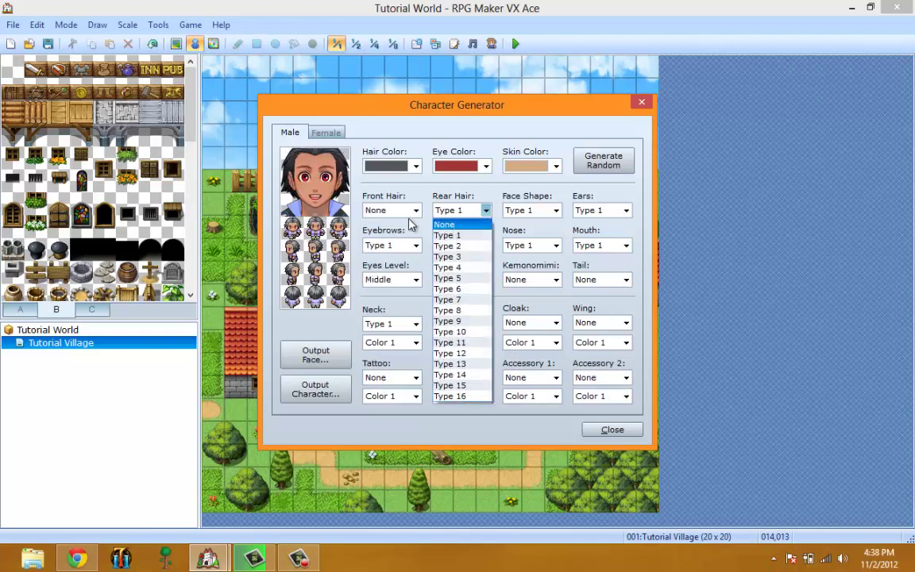
pyautogui.click(444, 225)
pyautogui.click(384, 211)
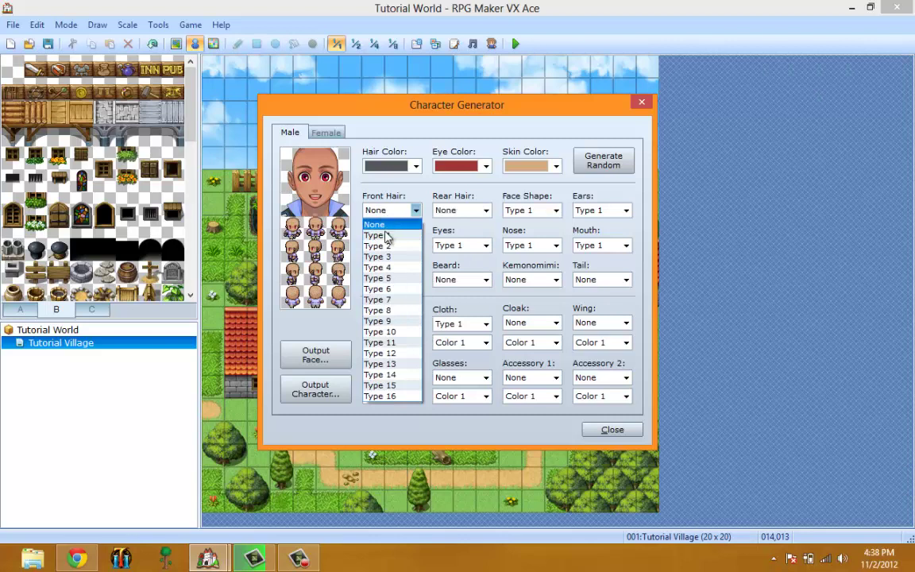
pyautogui.click(387, 236)
pyautogui.press('Down')
pyautogui.press('Down')
pyautogui.press('Down')
pyautogui.press('Down')
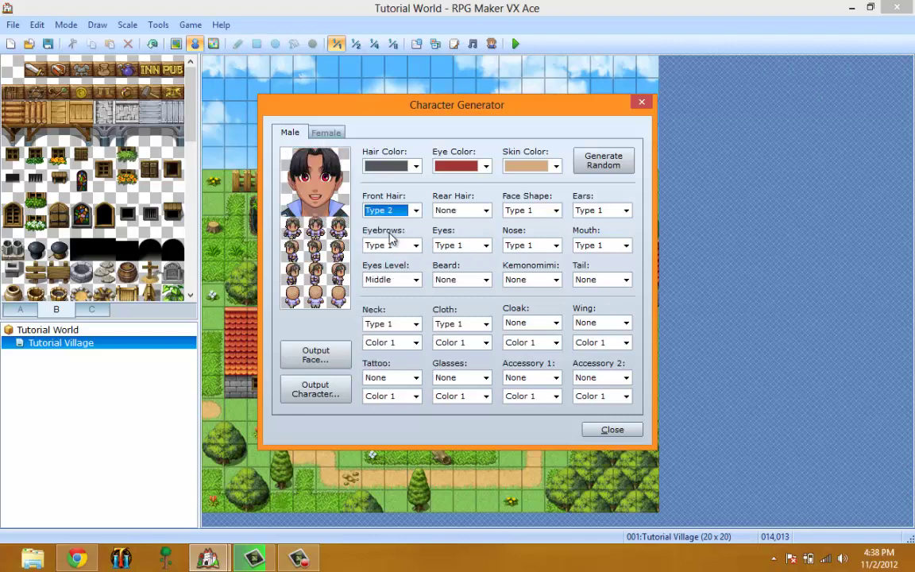
pyautogui.press('Down')
pyautogui.press('Down')
pyautogui.press('Down')
pyautogui.press('Down')
pyautogui.press('Down')
pyautogui.press('Down')
pyautogui.press('Down')
pyautogui.press('Down')
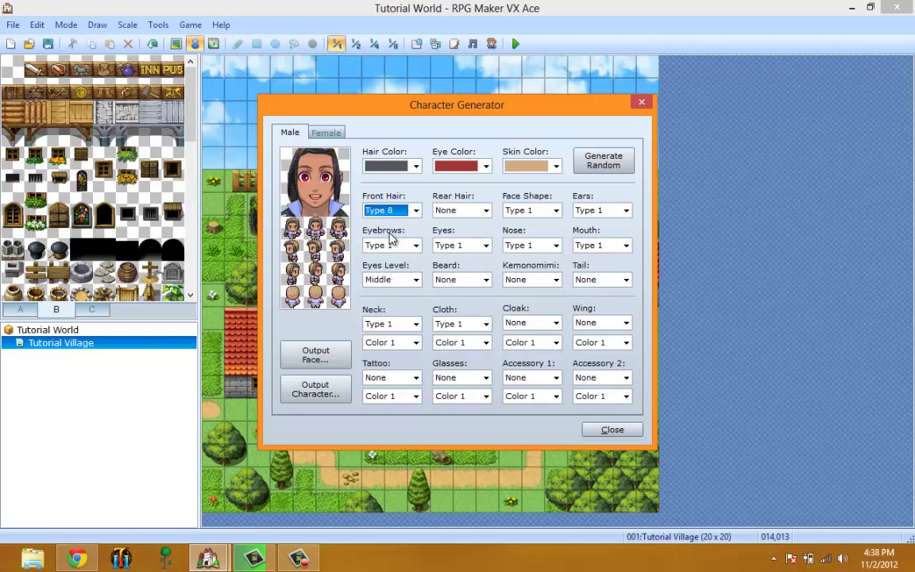
pyautogui.press('Down')
pyautogui.press('Down')
pyautogui.press('Down')
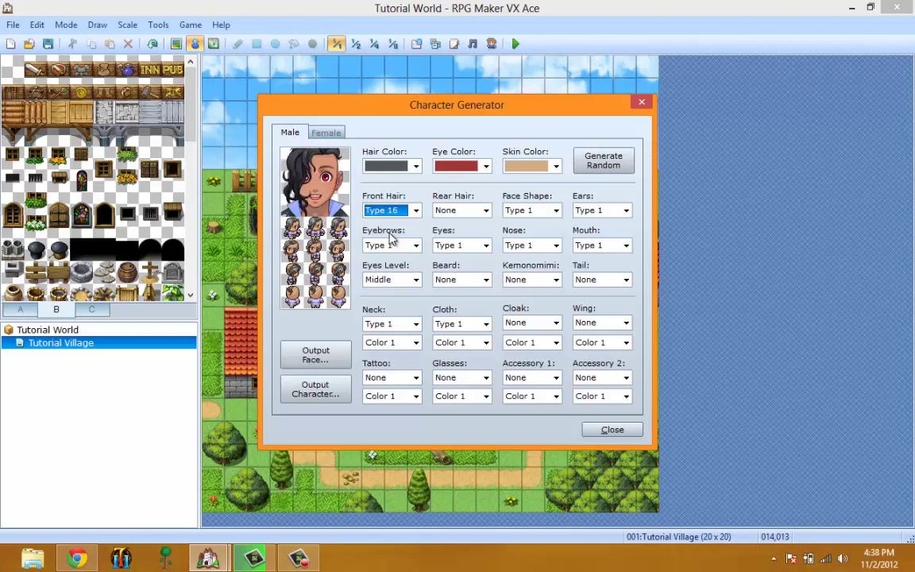
pyautogui.press('Up')
pyautogui.press('Up')
pyautogui.press('Up')
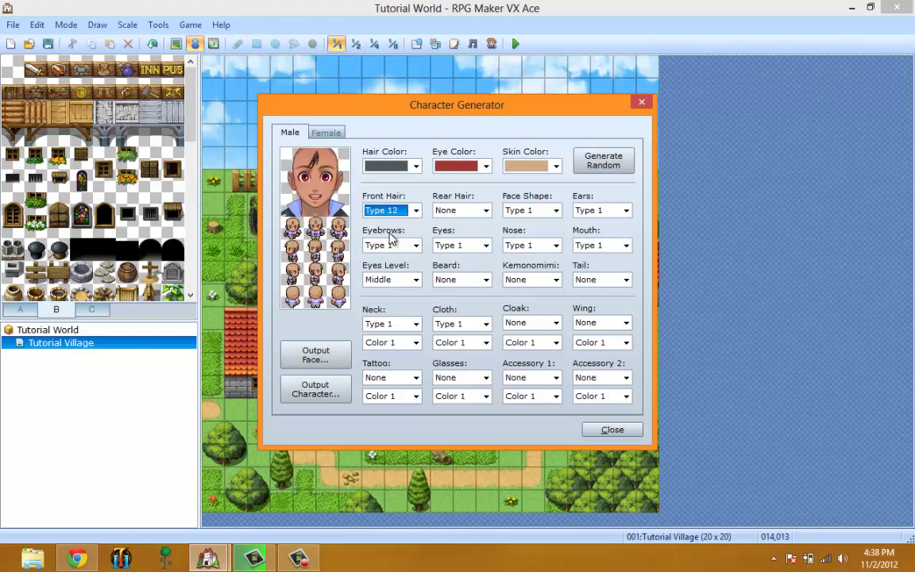
# Step through the rear hair styles and settle on Rear Hair Type 4.
pyautogui.click(461, 210)
pyautogui.click(455, 219)
pyautogui.press('Down')
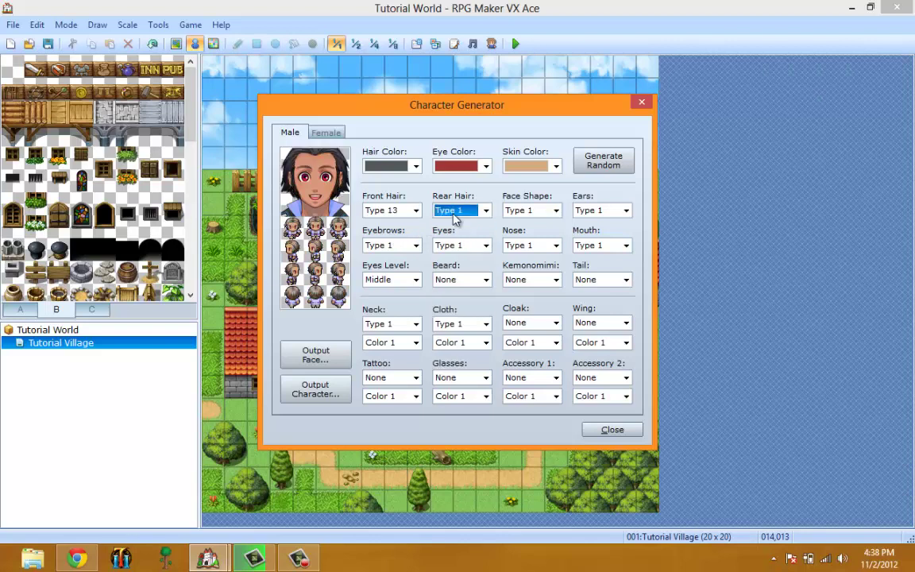
pyautogui.press('Down')
pyautogui.press('Down')
pyautogui.press('Down')
pyautogui.press('Down')
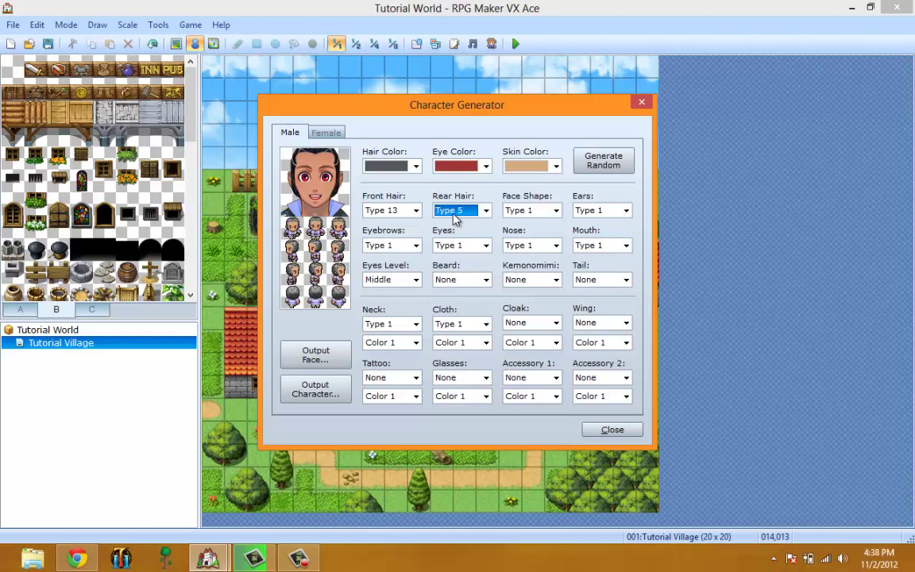
pyautogui.press('Down')
pyautogui.press('Down')
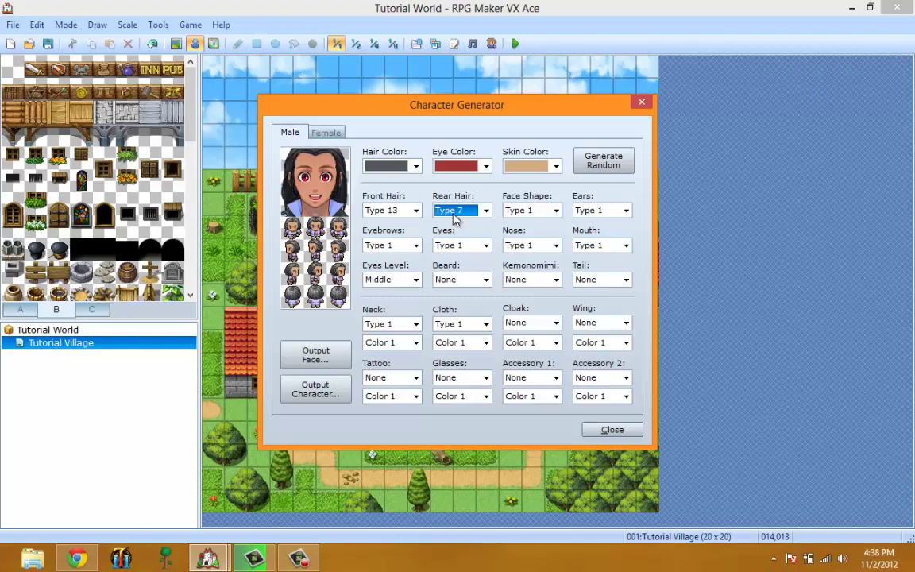
pyautogui.press('Down')
pyautogui.press('Down')
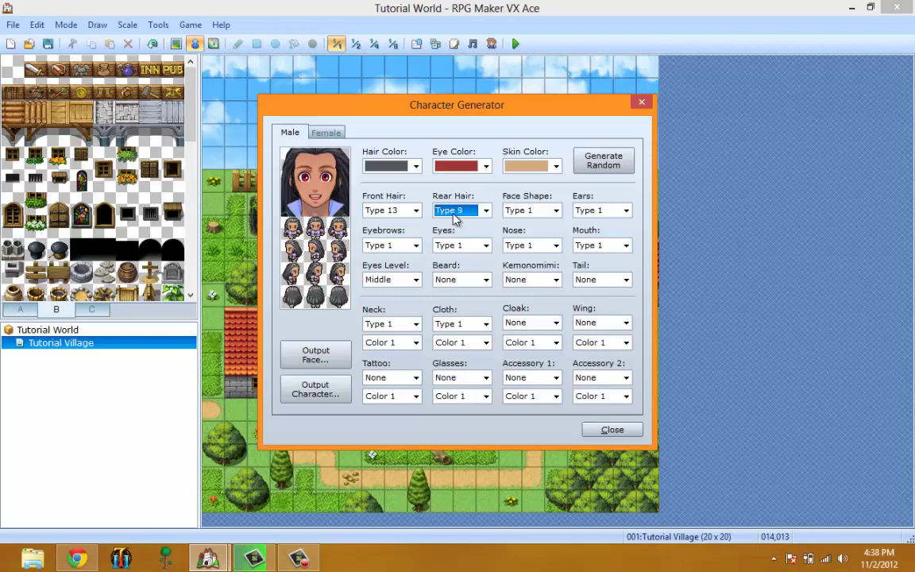
pyautogui.press('Up')
pyautogui.press('Up')
pyautogui.press('Up')
pyautogui.press('Up')
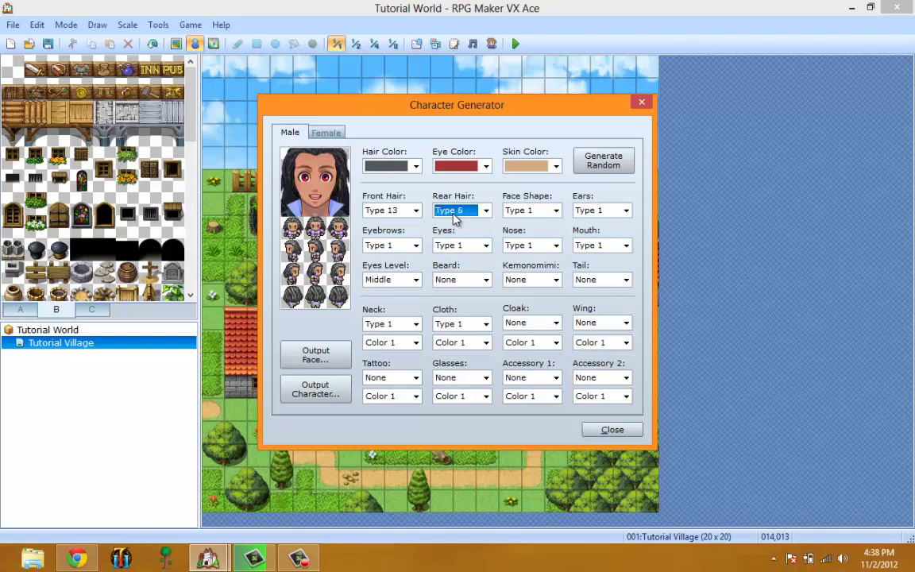
pyautogui.press('Up')
pyautogui.press('Up')
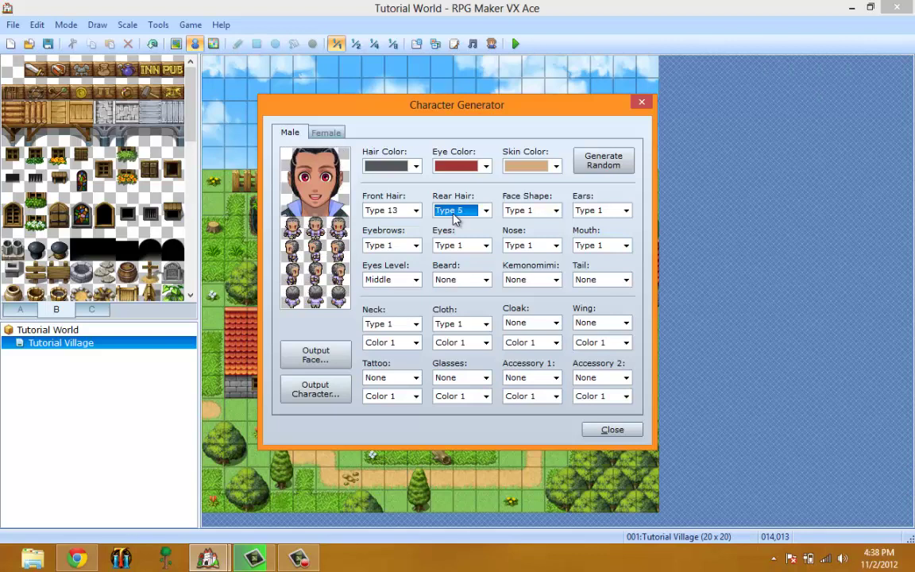
pyautogui.press('Up')
pyautogui.press('Up')
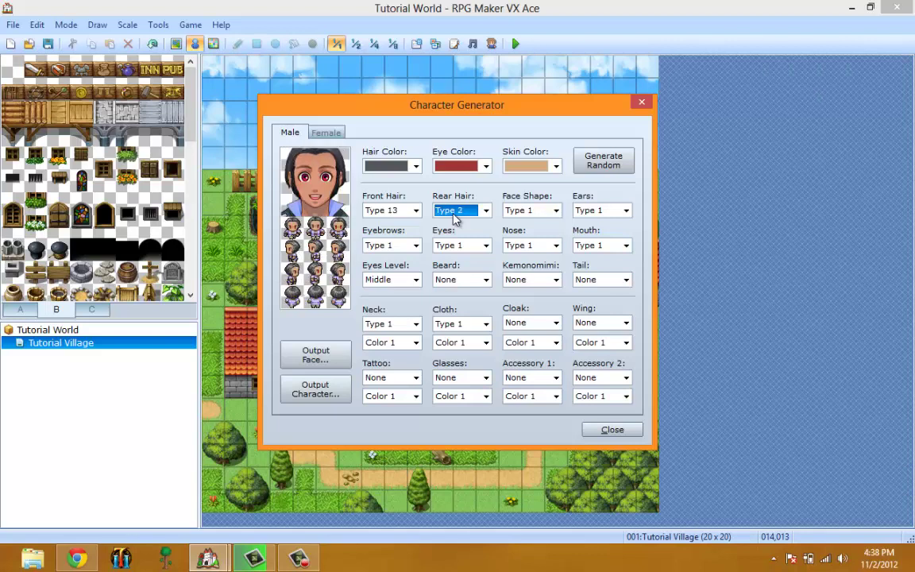
pyautogui.press('Down')
pyautogui.press('Down')
pyautogui.press('Down')
pyautogui.press('Down')
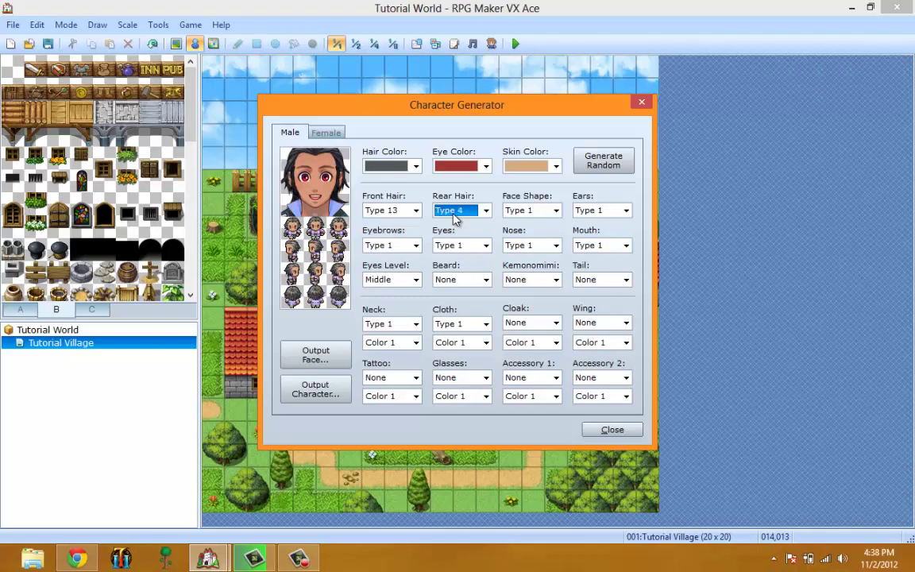
# Set the face shape to Type 4.
pyautogui.click(545, 211)
pyautogui.click(546, 213)
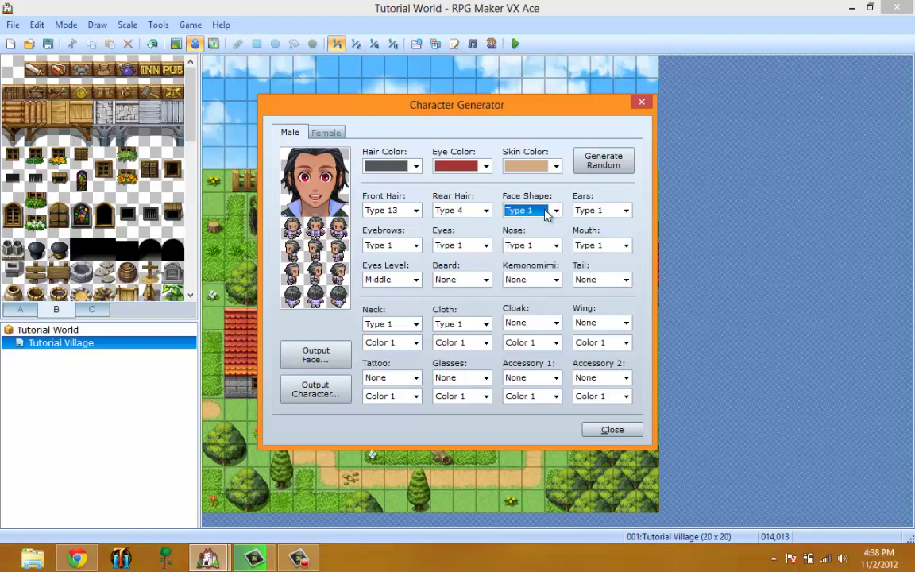
pyautogui.press('Down')
pyautogui.press('Down')
pyautogui.press('Down')
pyautogui.press('Down')
pyautogui.press('Down')
pyautogui.press('Down')
pyautogui.press('Down')
pyautogui.press('Up')
pyautogui.press('Up')
pyautogui.press('Up')
pyautogui.press('Up')
pyautogui.press('Up')
pyautogui.press('Up')
pyautogui.press('Down')
pyautogui.press('Down')
# Give the man pointed Type 3 ears.
pyautogui.press('Tab')
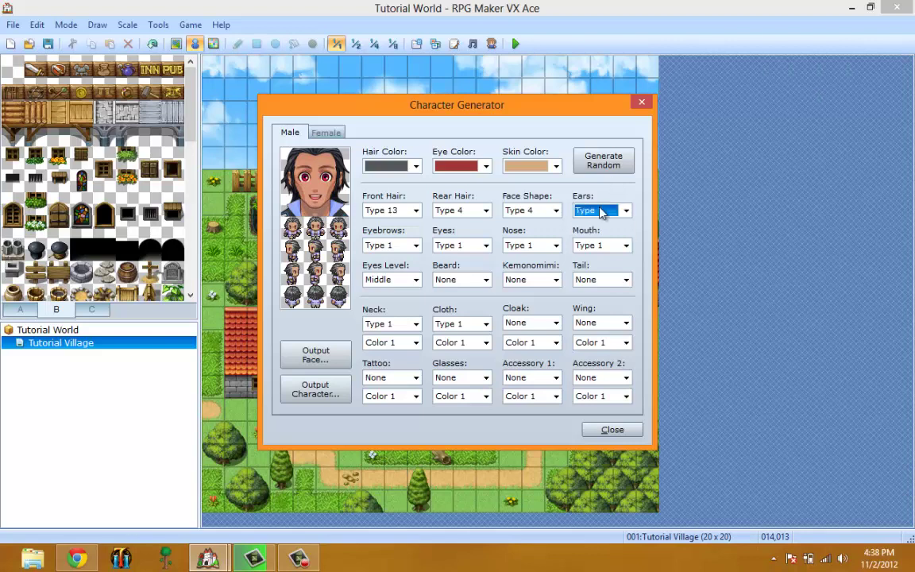
pyautogui.press('Down')
pyautogui.press('Up')
pyautogui.press('Down')
pyautogui.press('Down')
# Set the eyebrows to Type 4 and the eyes to Type 7.
pyautogui.click(389, 247)
pyautogui.press('Down')
pyautogui.press('Down')
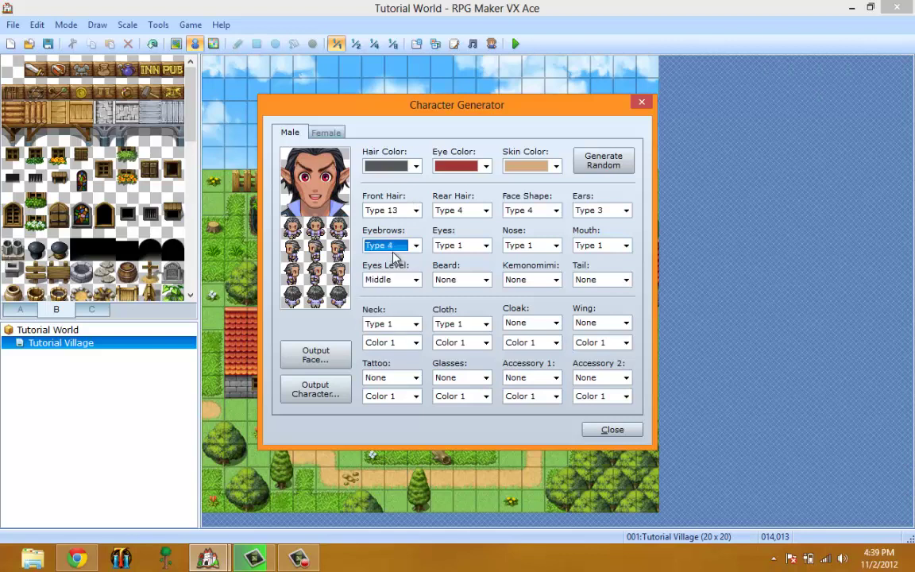
pyautogui.click(448, 245)
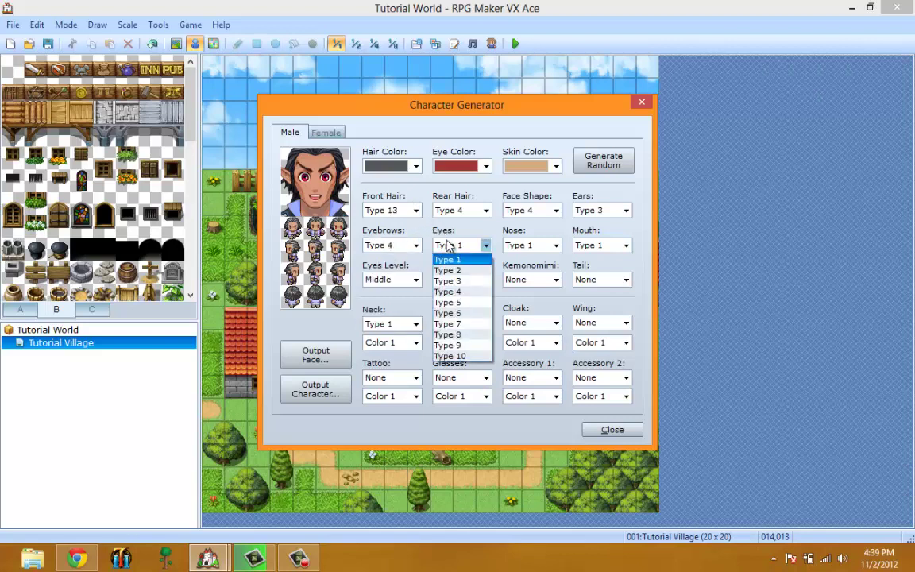
pyautogui.click(451, 246)
pyautogui.press('Down')
pyautogui.press('Down')
pyautogui.press('Down')
pyautogui.press('Down')
pyautogui.press('Down')
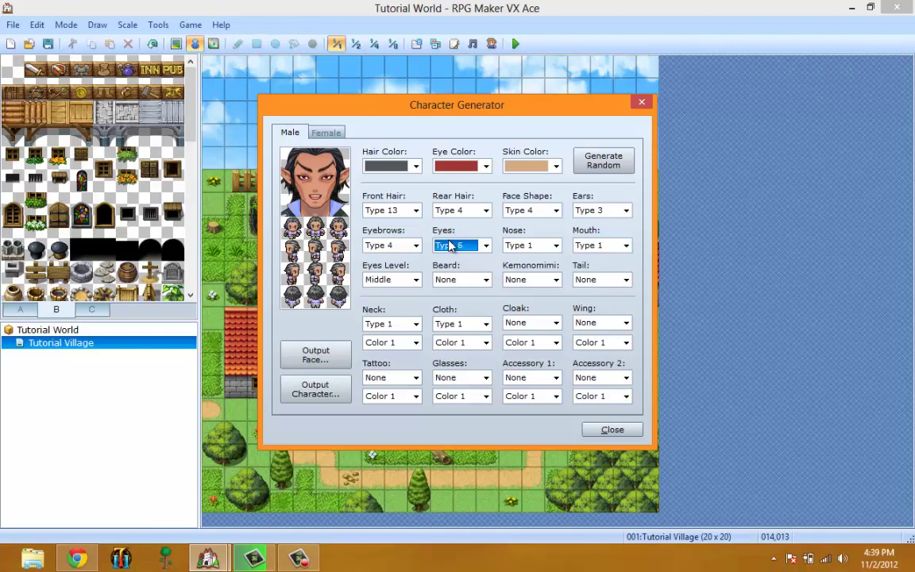
pyautogui.press('Down')
# Change the nose to Type 5 and the mouth to Type 8.
pyautogui.click(529, 247)
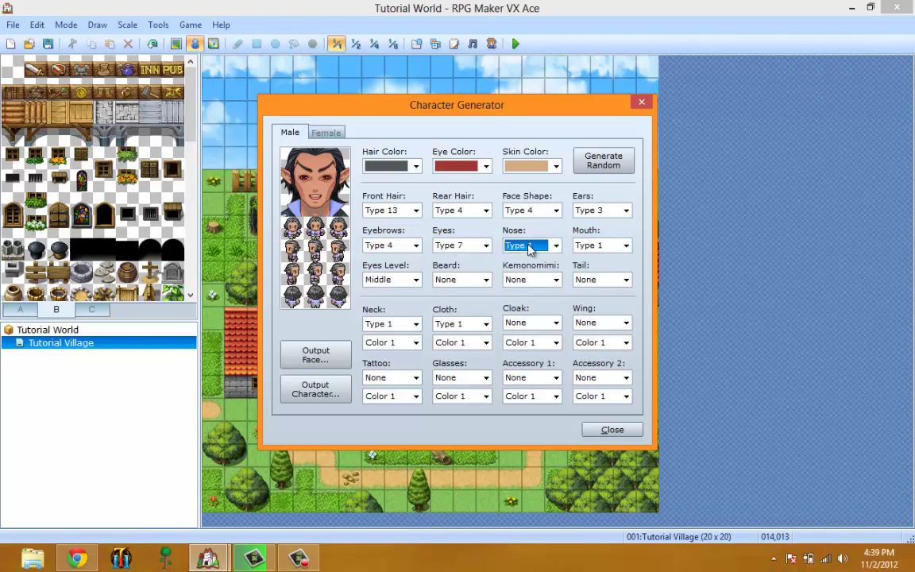
pyautogui.press('Down')
pyautogui.press('Down')
pyautogui.press('Down')
pyautogui.click(626, 245)
pyautogui.press('Down')
pyautogui.press('Return')
pyautogui.press('Down')
pyautogui.press('Down')
pyautogui.press('Down')
pyautogui.press('Down')
pyautogui.press('Down')
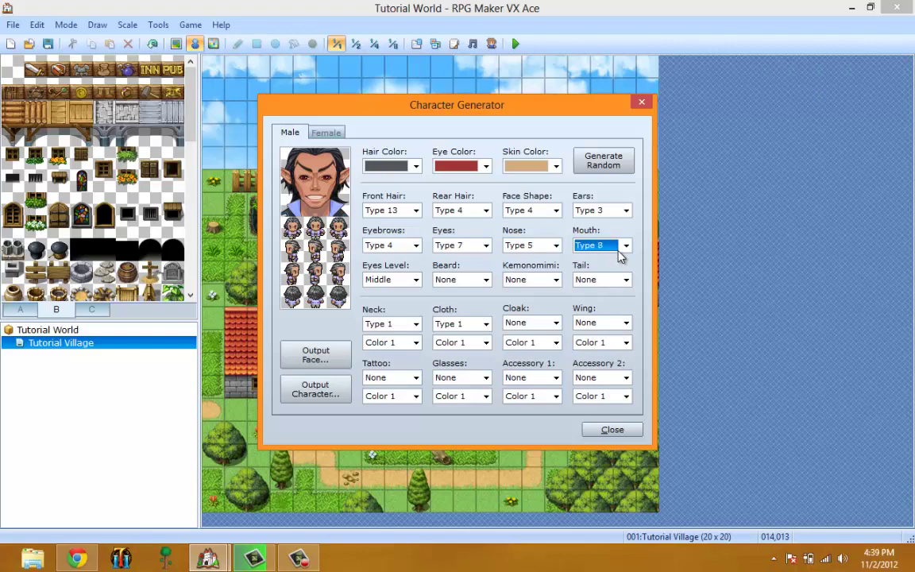
# Raise the eyes to Upper level, add a Type 3 beard, and set Kemonomimi to Type 3.
pyautogui.click(380, 281)
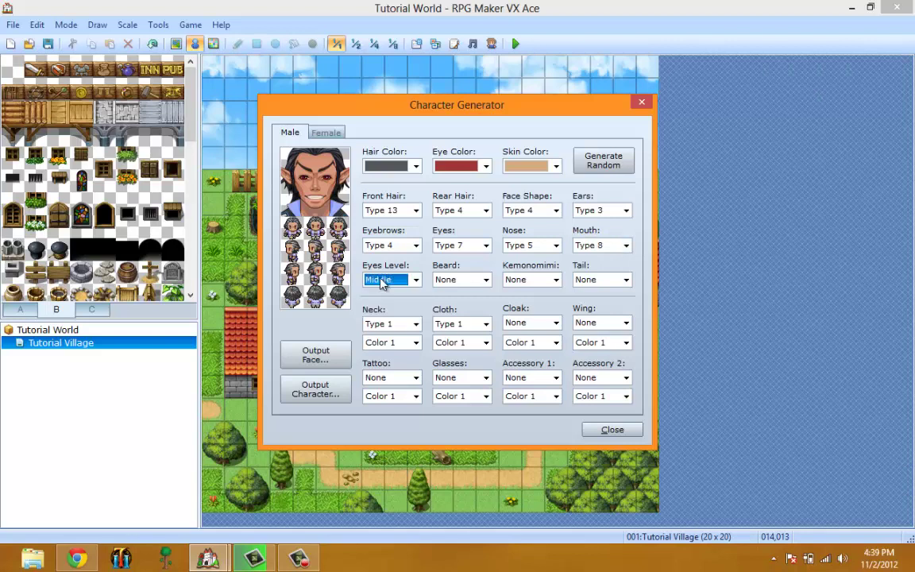
pyautogui.press('Up')
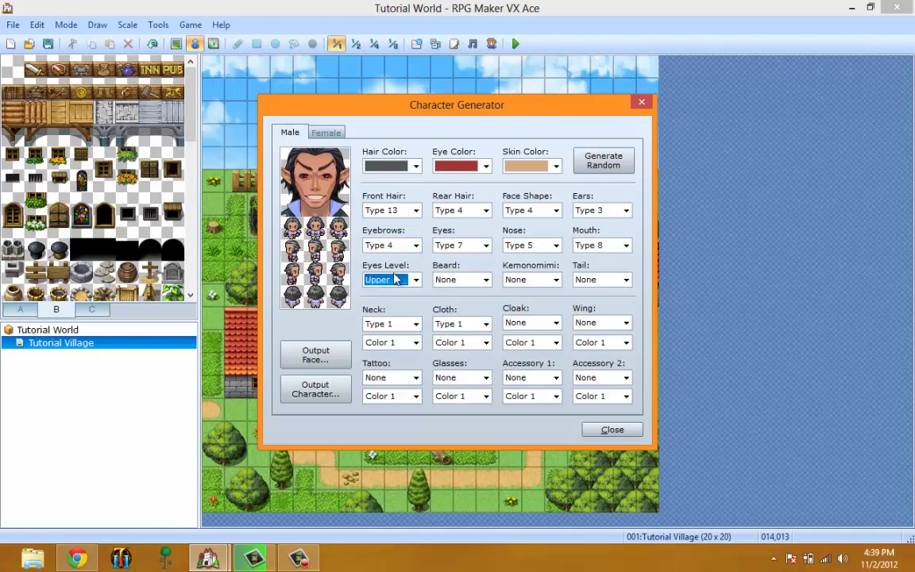
pyautogui.click(451, 281)
pyautogui.press('Down')
pyautogui.press('Down')
pyautogui.press('Return')
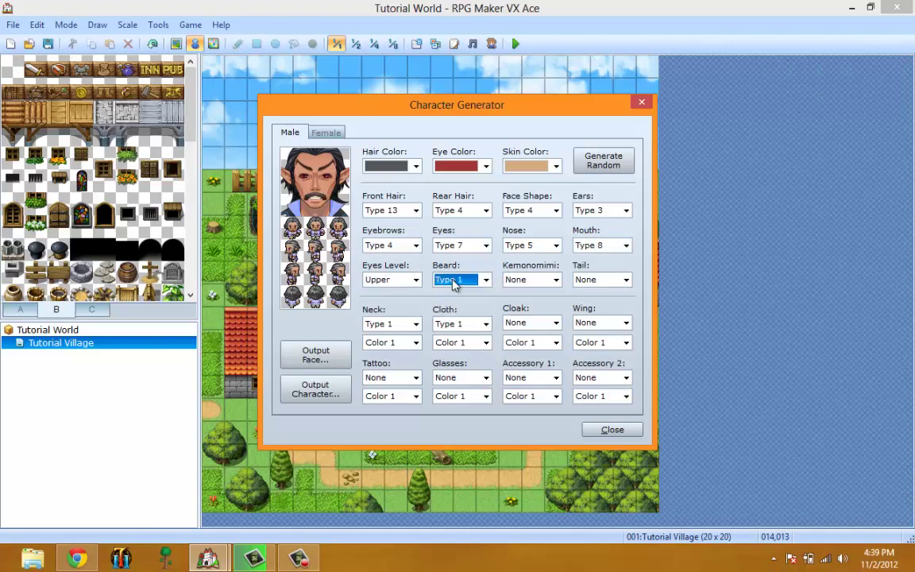
pyautogui.press('Down')
pyautogui.click(553, 281)
pyautogui.click(553, 283)
# Clear the Kemonomimi ears, switch the mouth to Type 2 and set Neck to Type 3.
pyautogui.scroll(-1, 554, 286)
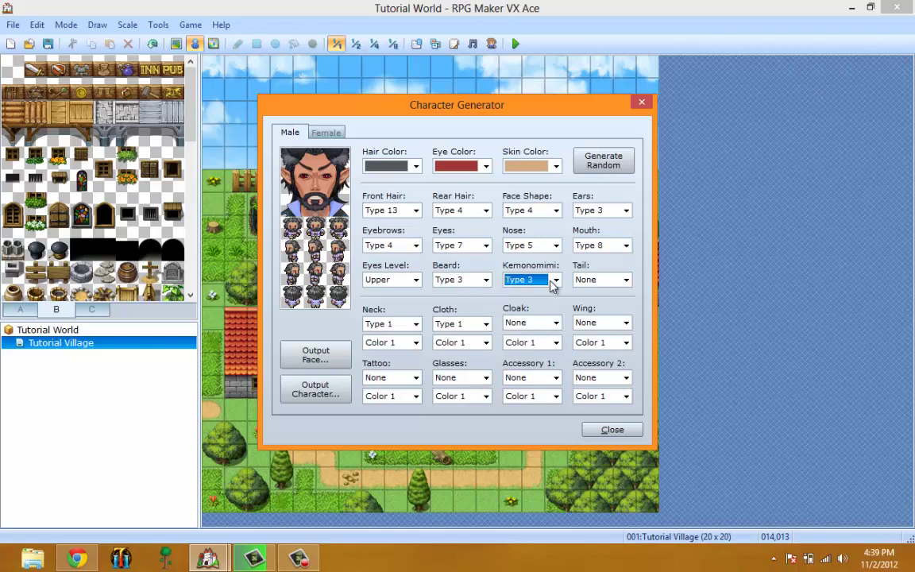
pyautogui.scroll(3, 552, 284)
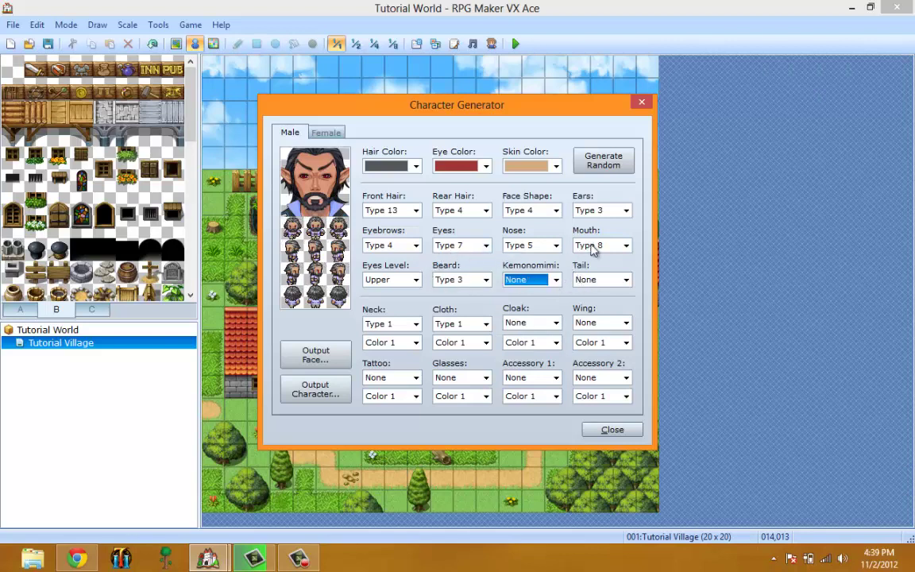
pyautogui.click(598, 251)
pyautogui.click(586, 270)
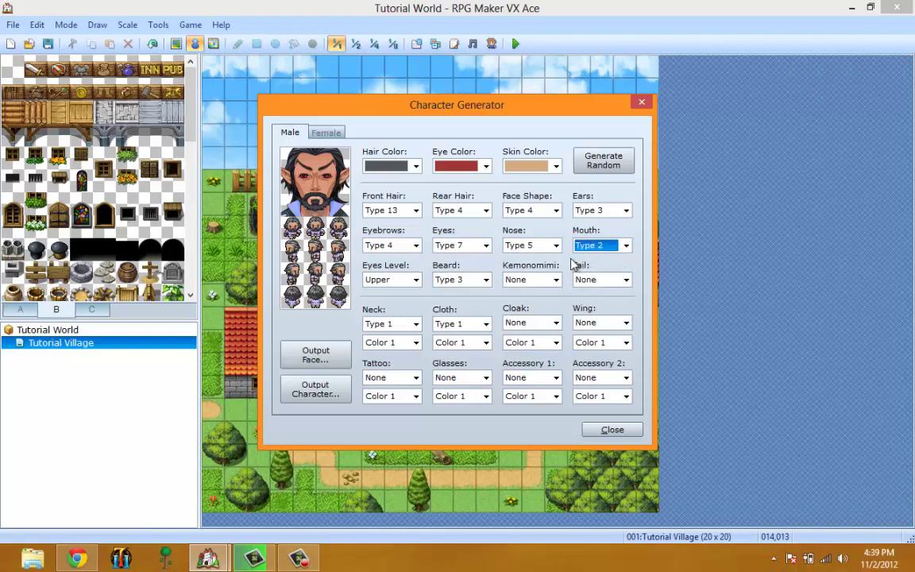
pyautogui.click(381, 326)
pyautogui.scroll(-2, 381, 329)
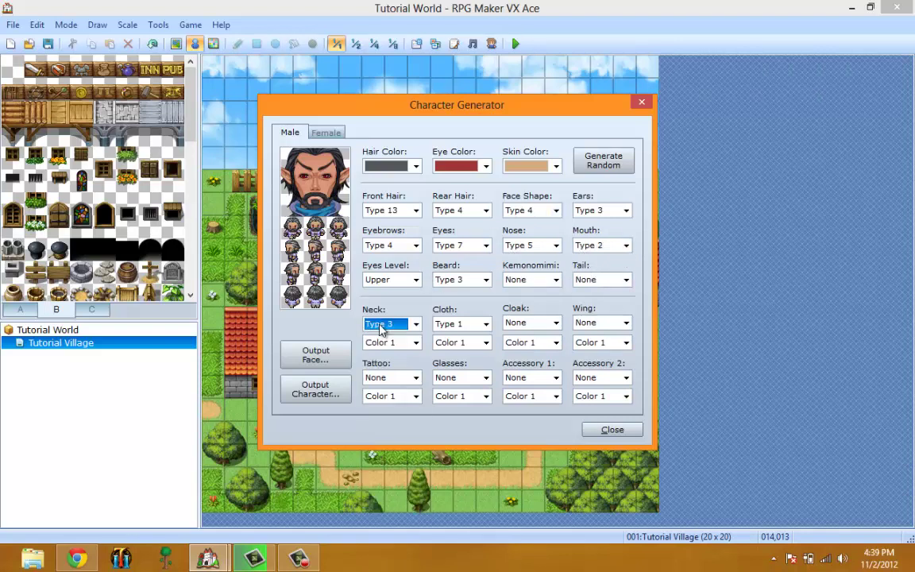
# Dress him in Cloth Type 6 with Cloak Type 1 and Tattoo Type 2.
pyautogui.click(457, 327)
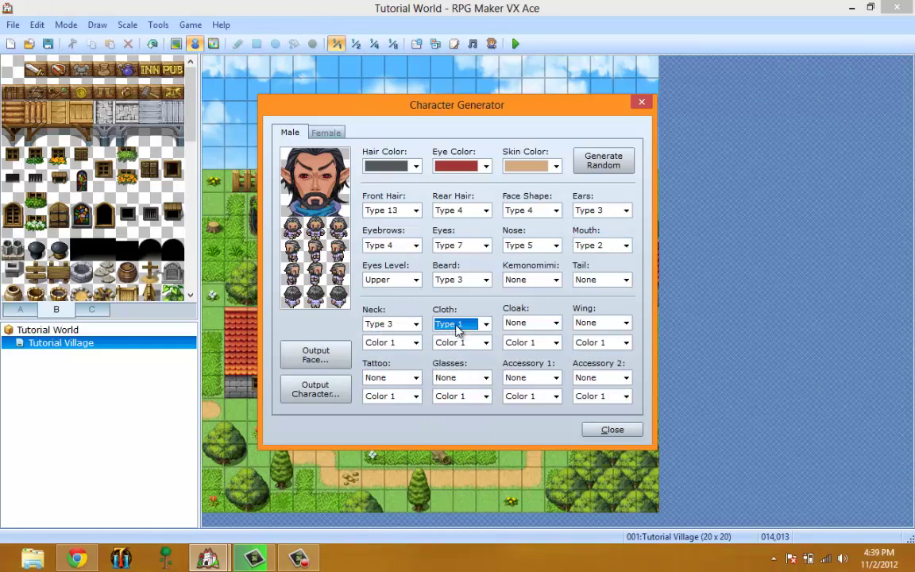
pyautogui.scroll(-3, 458, 330)
pyautogui.scroll(-2, 458, 330)
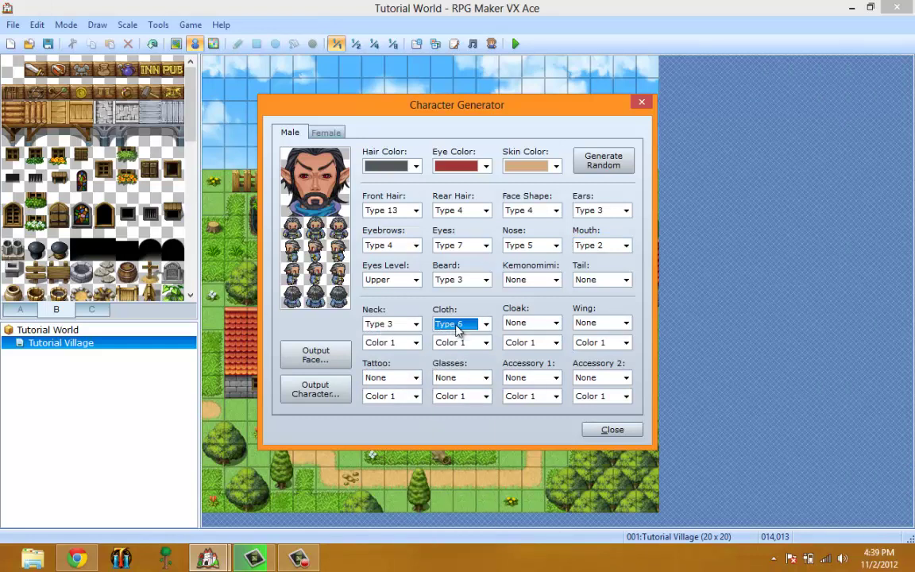
pyautogui.click(536, 325)
pyautogui.scroll(-1, 536, 324)
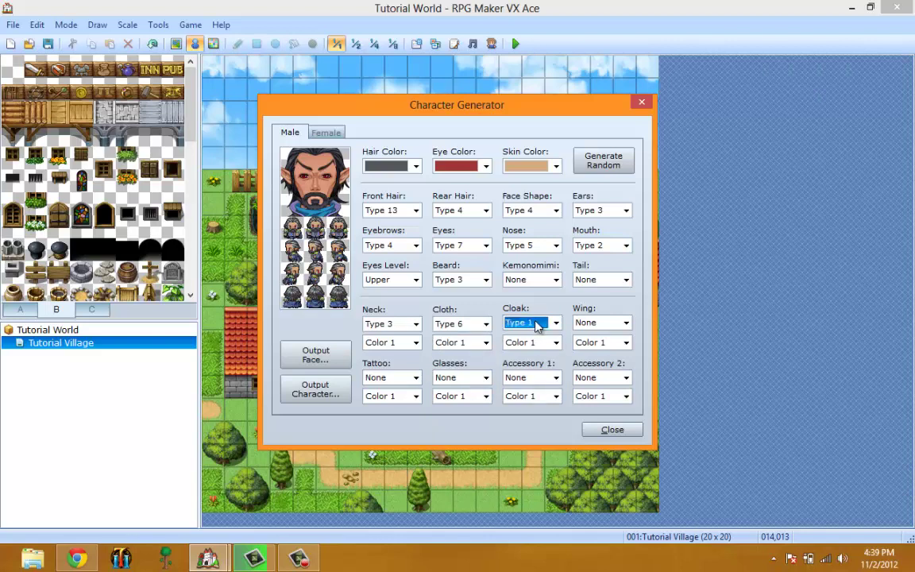
pyautogui.click(397, 379)
pyautogui.scroll(-2, 399, 381)
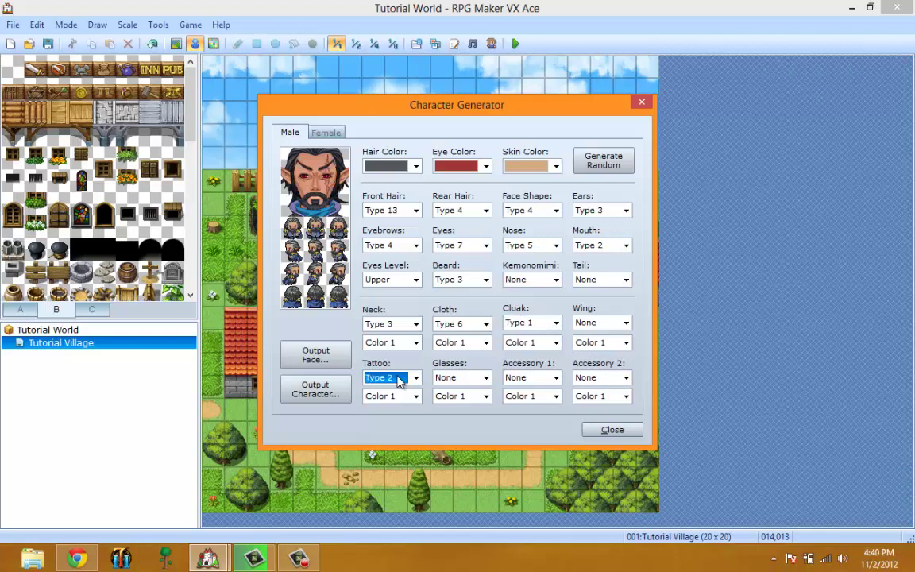
# Give him the Glasses Type 4 eyepatch and bring up the face export dialog.
pyautogui.click(467, 380)
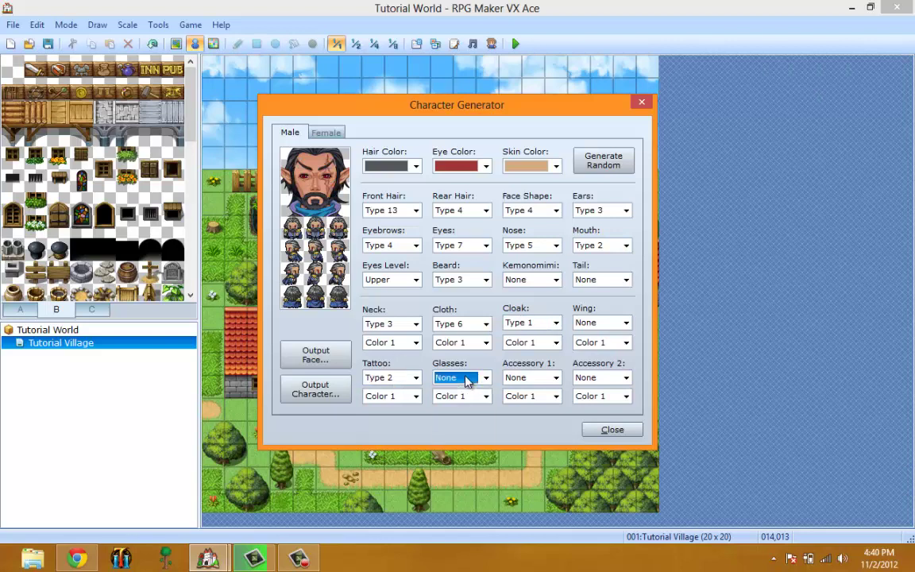
pyautogui.scroll(-1, 466, 381)
pyautogui.scroll(-2, 467, 380)
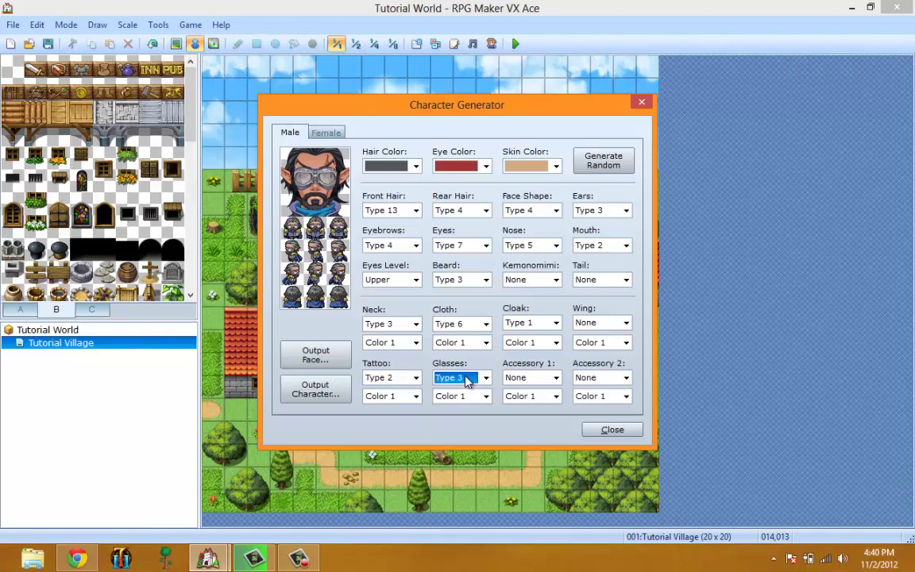
pyautogui.scroll(-1, 467, 381)
pyautogui.scroll(-1, 467, 381)
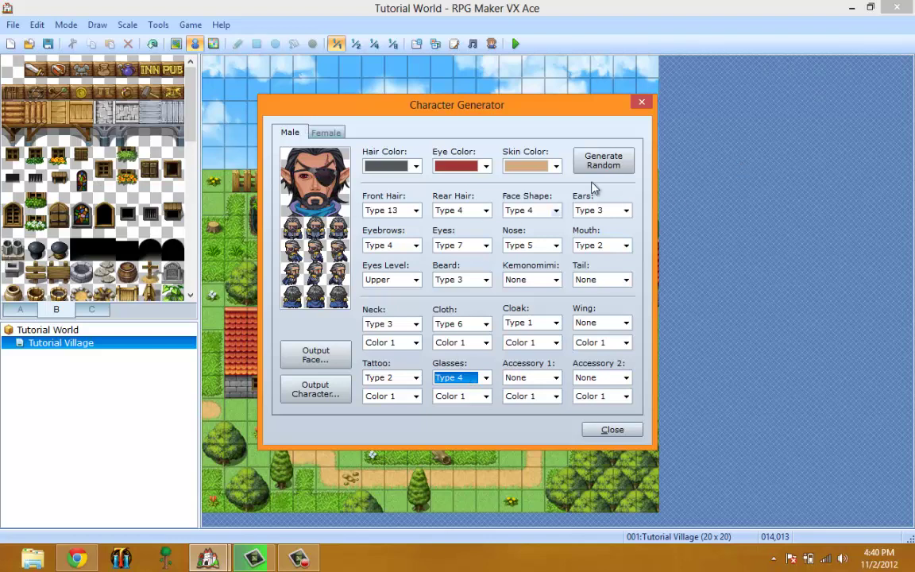
pyautogui.click(321, 350)
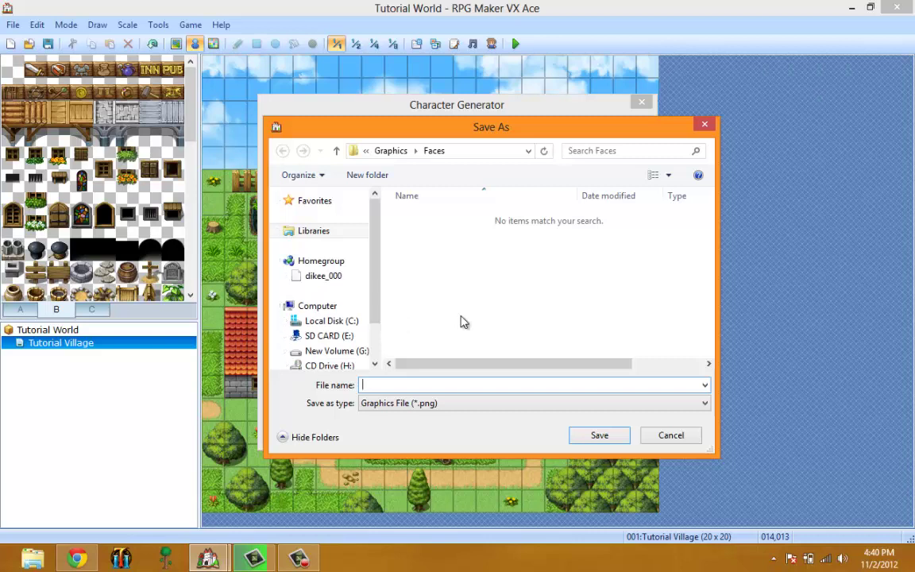
# Save the eyepatched man's face portrait as a PNG in Graphics\Faces.
pyautogui.press('Escape')
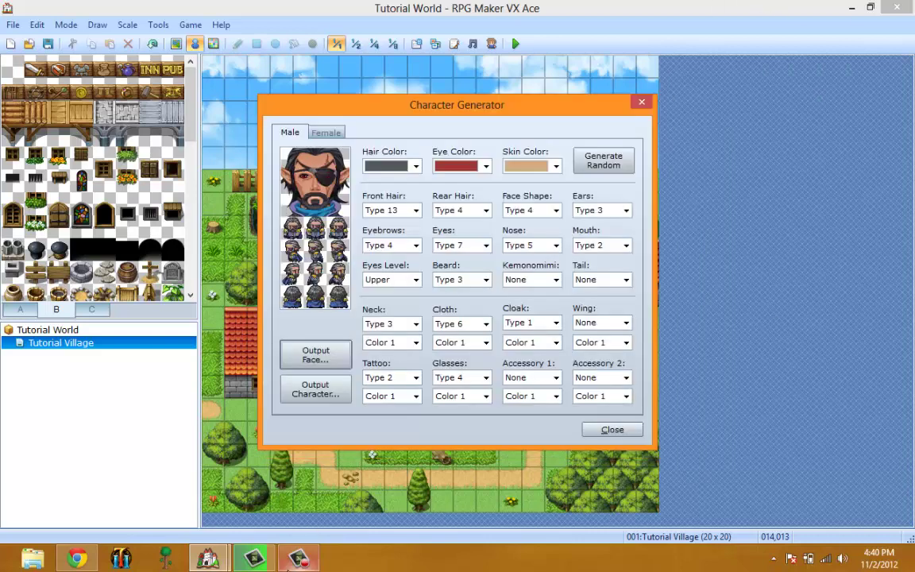
pyautogui.click(298, 559)
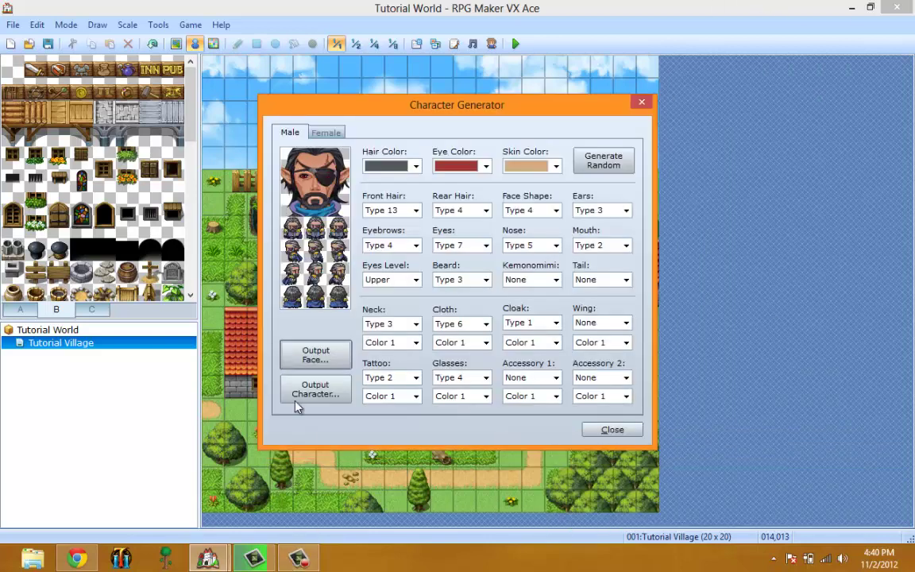
pyautogui.click(327, 359)
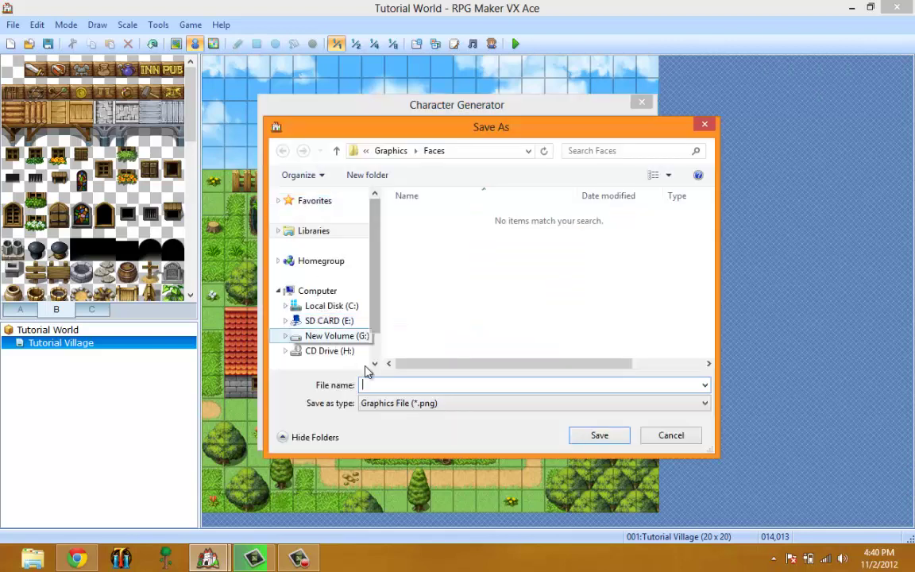
pyautogui.moveTo(419, 131); pyautogui.dragTo(613, 130)
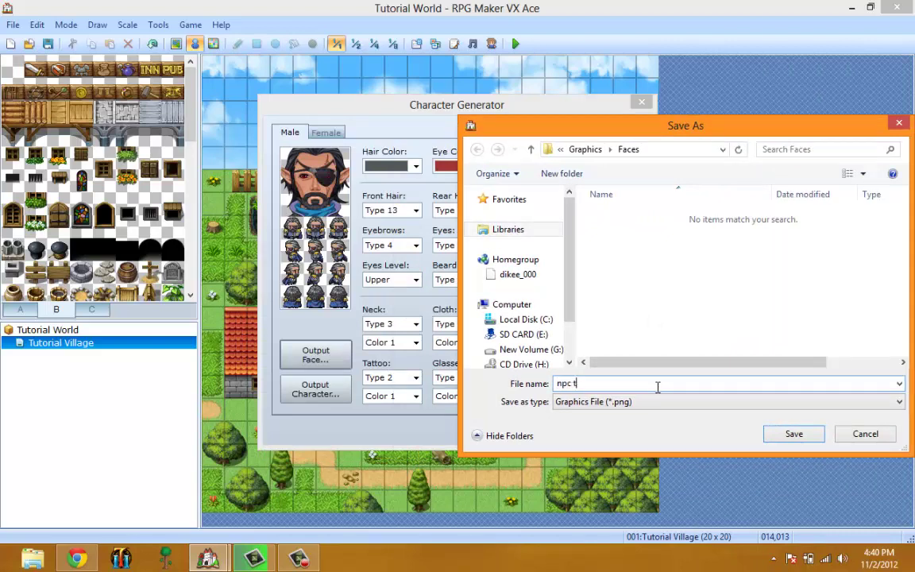
pyautogui.click(793, 433)
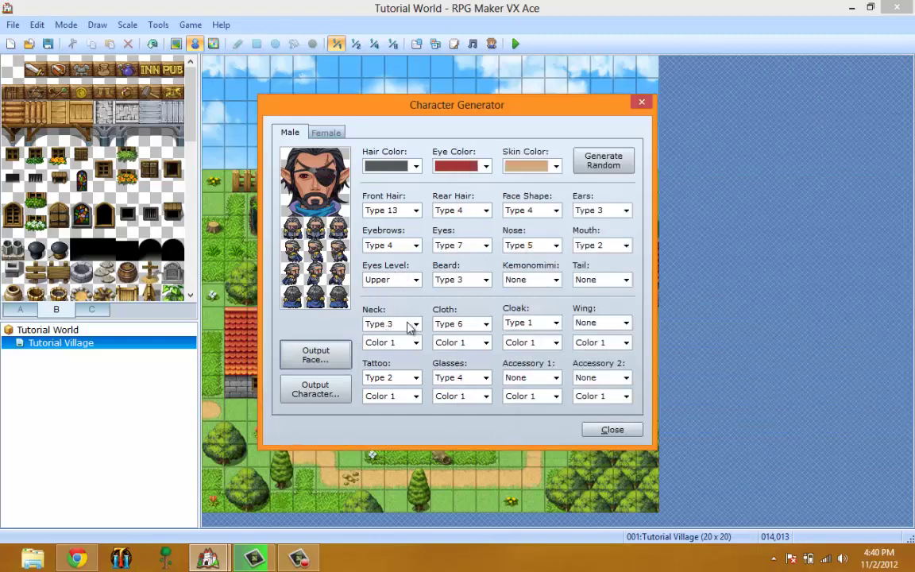
pyautogui.click(451, 327)
# Switch the clothing to Type 8 and save the walking sprite as 'npc tut' in Graphics\Characters.
pyautogui.scroll(-2, 451, 330)
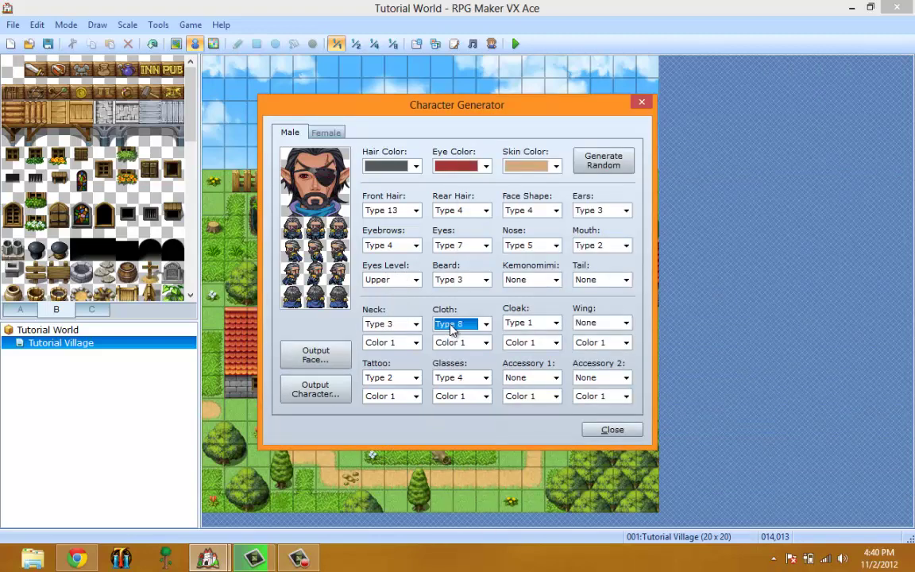
pyautogui.scroll(-2, 451, 330)
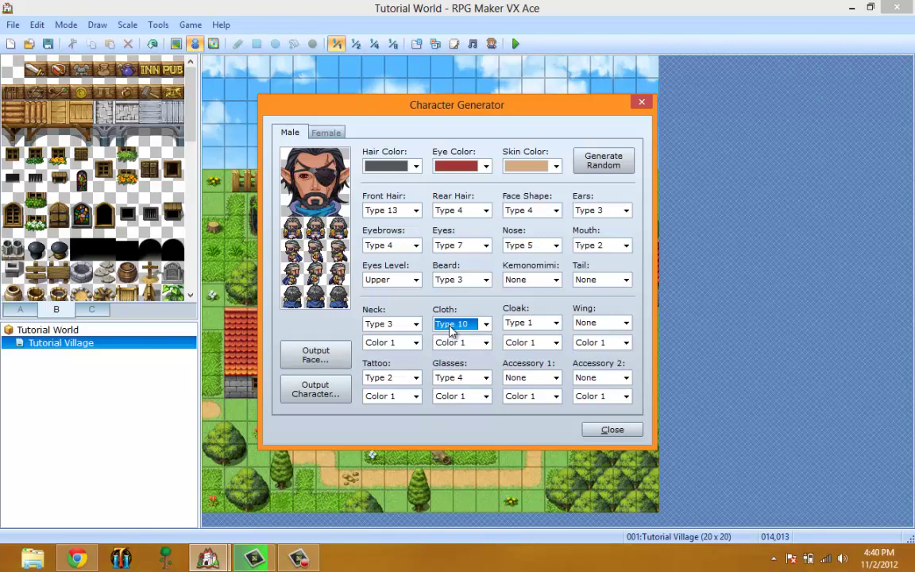
pyautogui.scroll(2, 439, 363)
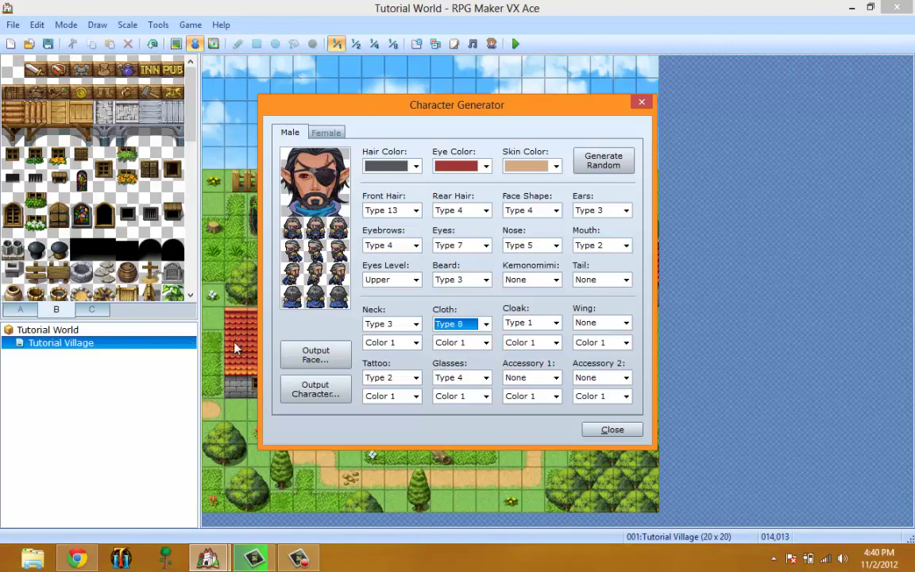
pyautogui.click(305, 389)
pyautogui.write('npc tu')
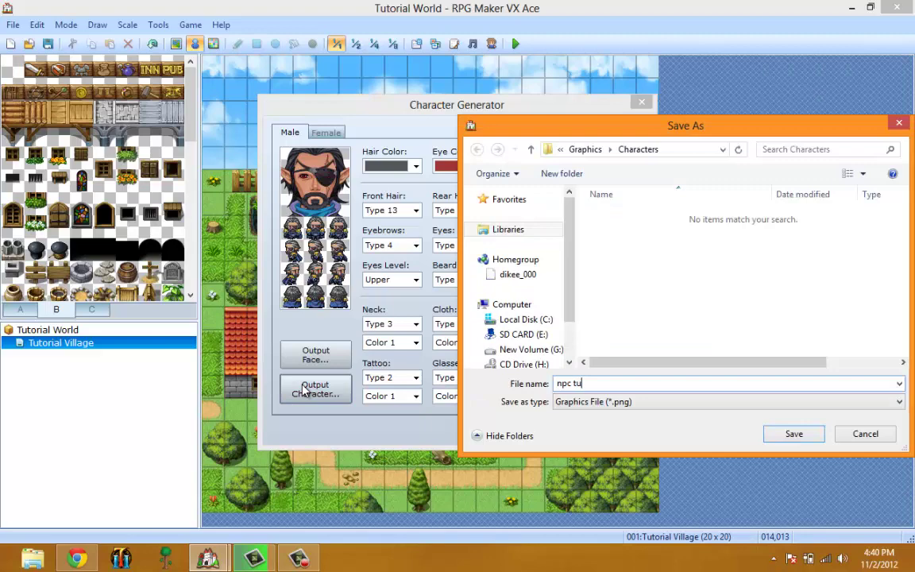
pyautogui.write('t')
pyautogui.click(802, 433)
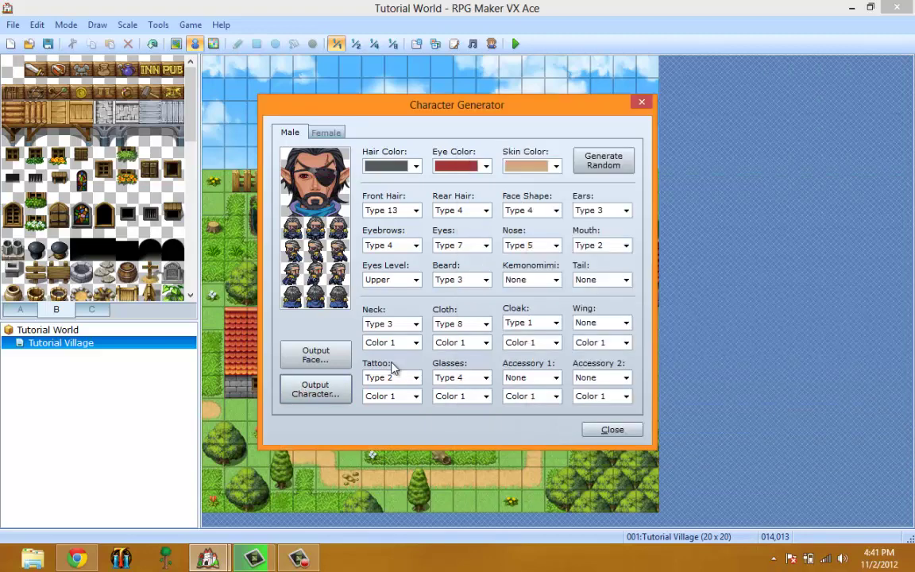
# Place new event EV001 with the npc tut sprite on the village map and shift it one tile over.
pyautogui.click(612, 430)
pyautogui.rightClick(470, 372)
pyautogui.click(501, 383)
pyautogui.doubleClick(225, 326)
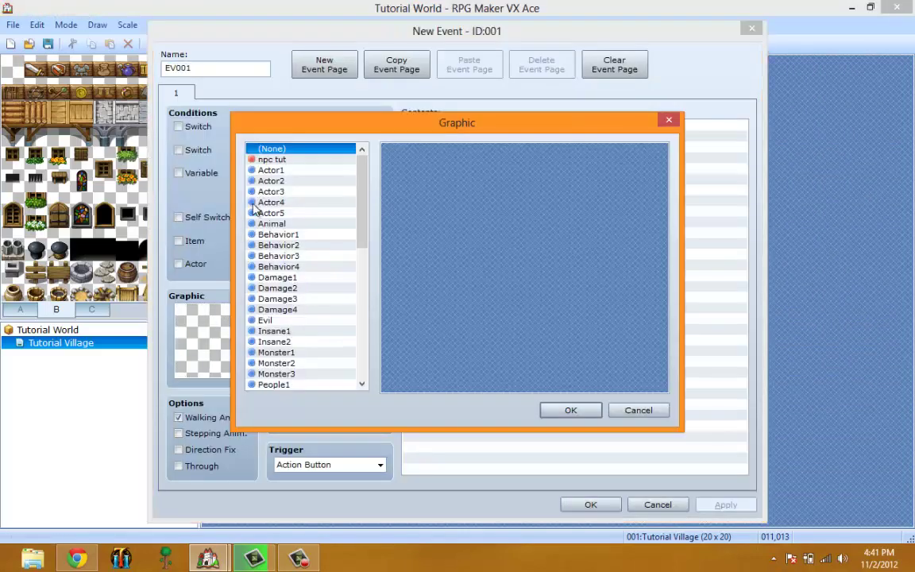
pyautogui.click(273, 161)
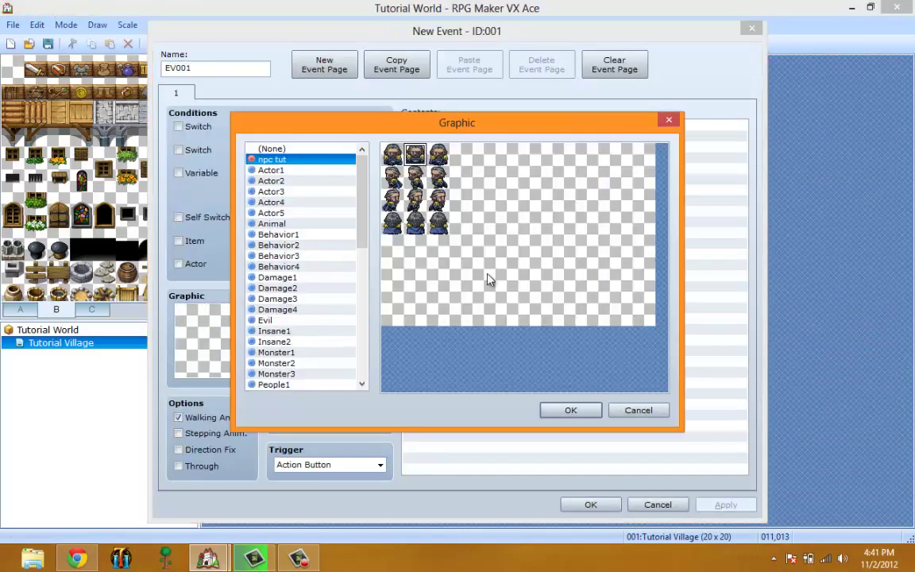
pyautogui.click(571, 413)
pyautogui.click(591, 504)
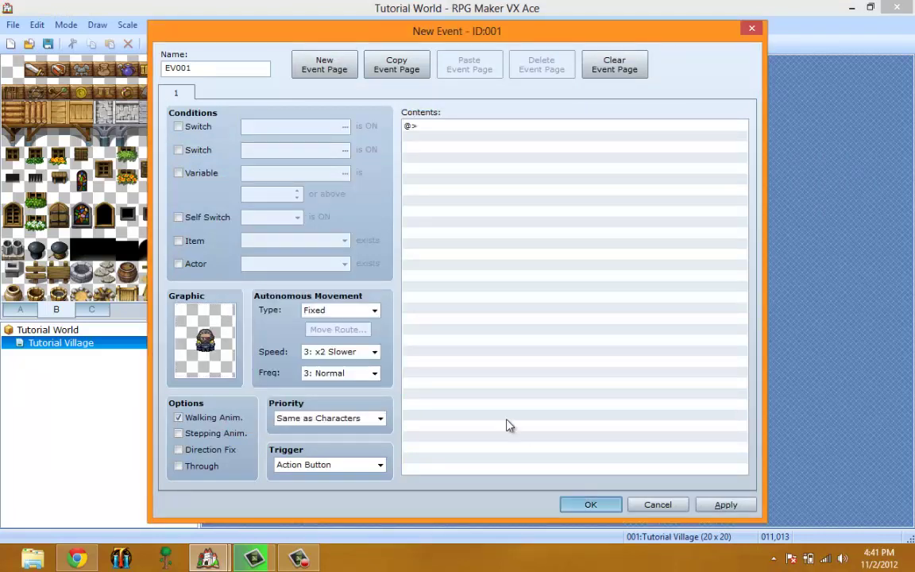
pyautogui.moveTo(463, 363); pyautogui.dragTo(533, 386)
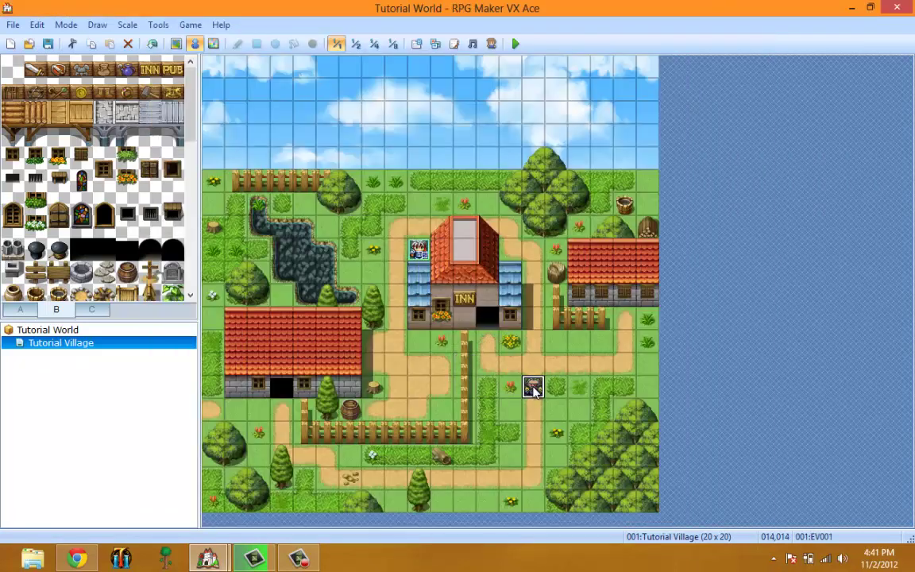
pyautogui.rightClick(533, 387)
# Delete the NPC event from the map and go to the Actors page of the database.
pyautogui.click(567, 471)
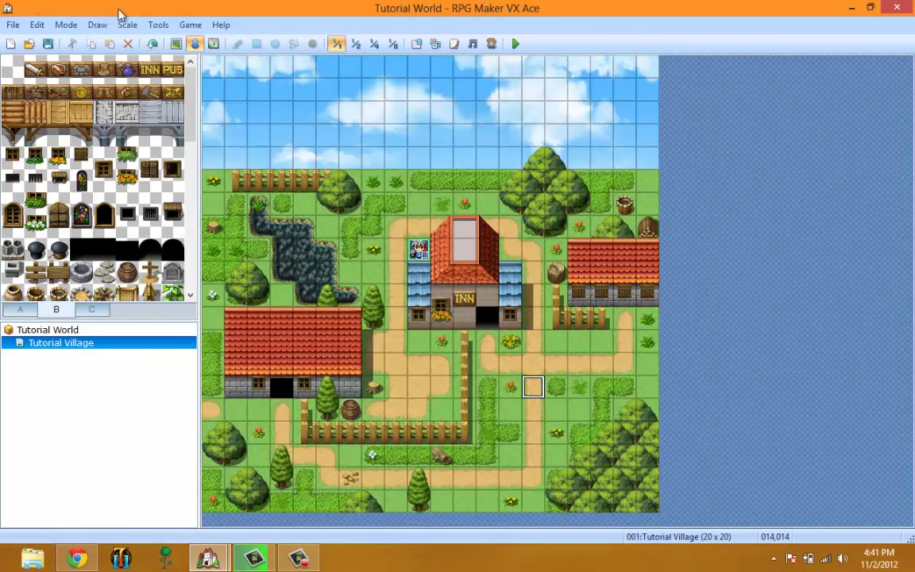
pyautogui.click(158, 24)
pyautogui.click(184, 46)
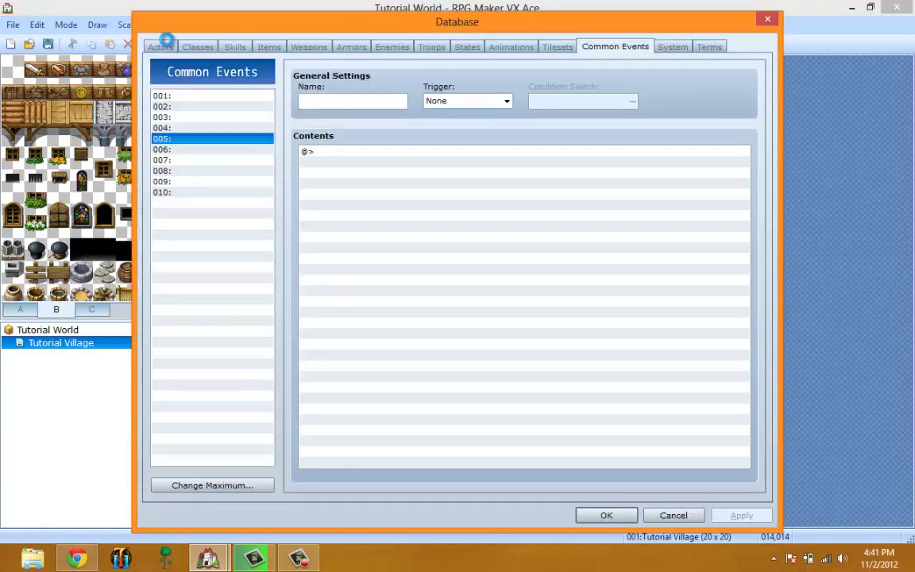
pyautogui.click(162, 46)
# Give actor Eric the npc tut walking sprite and the eyepatched npc tut face, then apply.
pyautogui.doubleClick(333, 266)
pyautogui.click(308, 158)
pyautogui.click(578, 410)
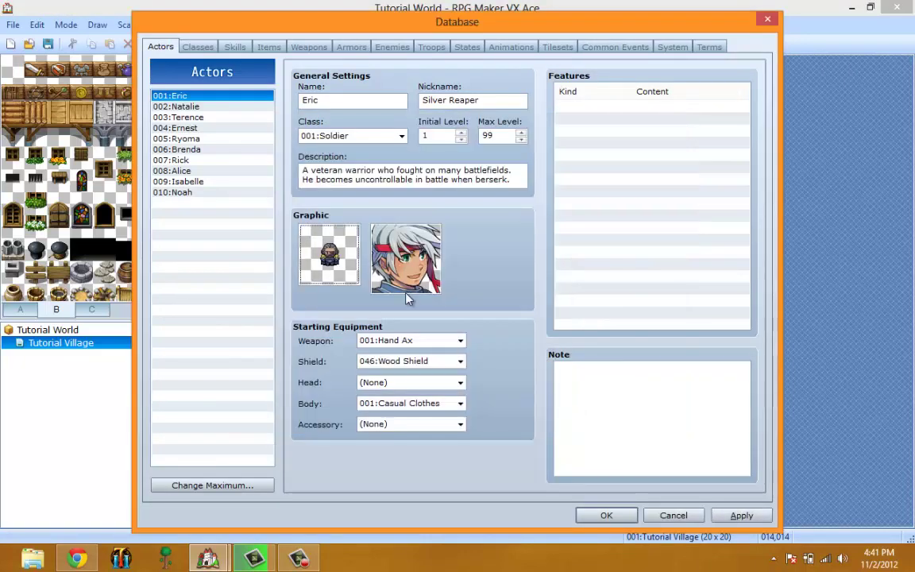
pyautogui.doubleClick(389, 262)
pyautogui.click(308, 159)
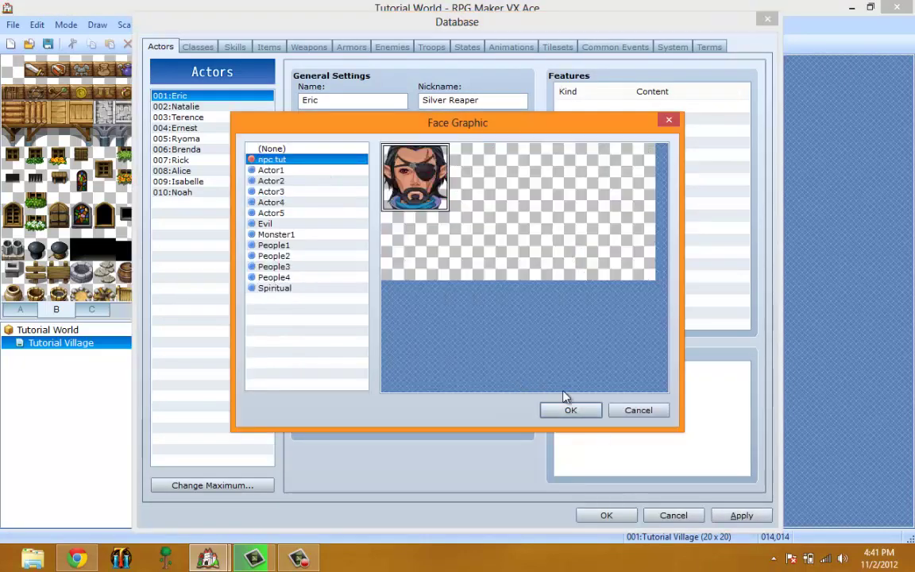
pyautogui.click(571, 410)
pyautogui.press('Return')
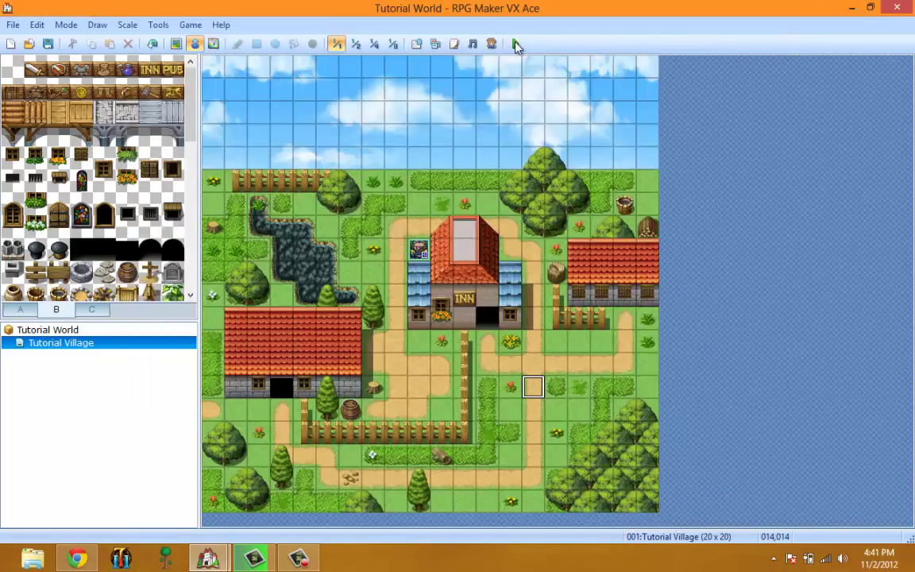
pyautogui.click(515, 45)
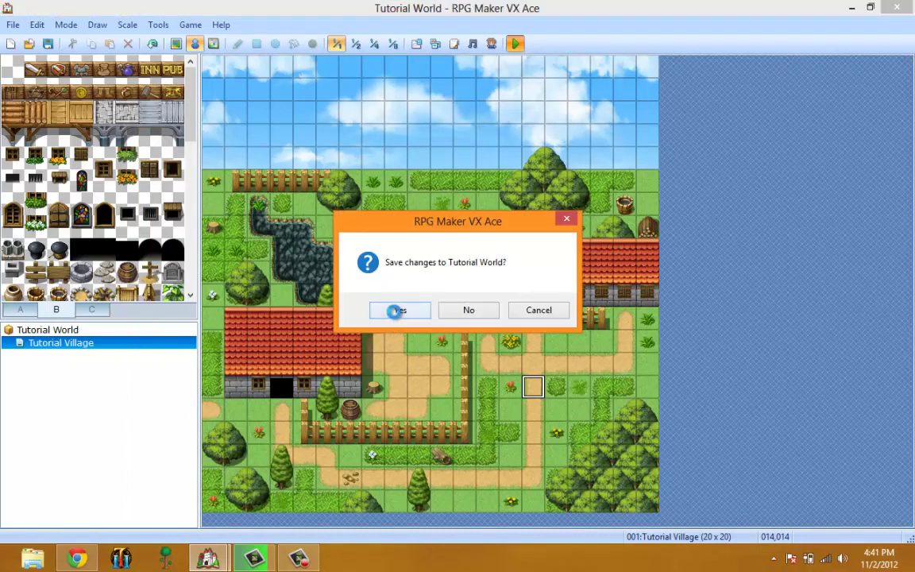
# Save the project so the playtest starts, then walk the hero down, left and right.
pyautogui.click(400, 309)
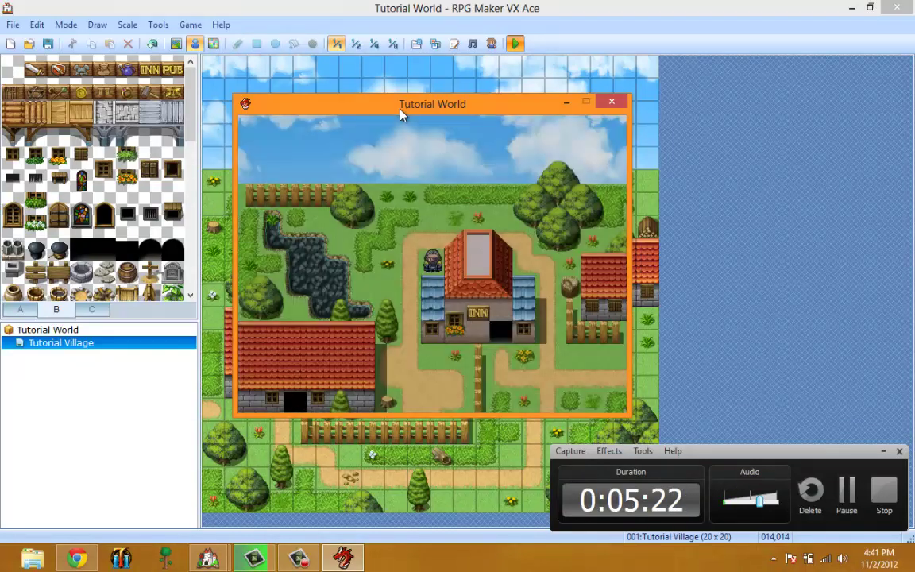
pyautogui.press('Down')
pyautogui.press('Left')
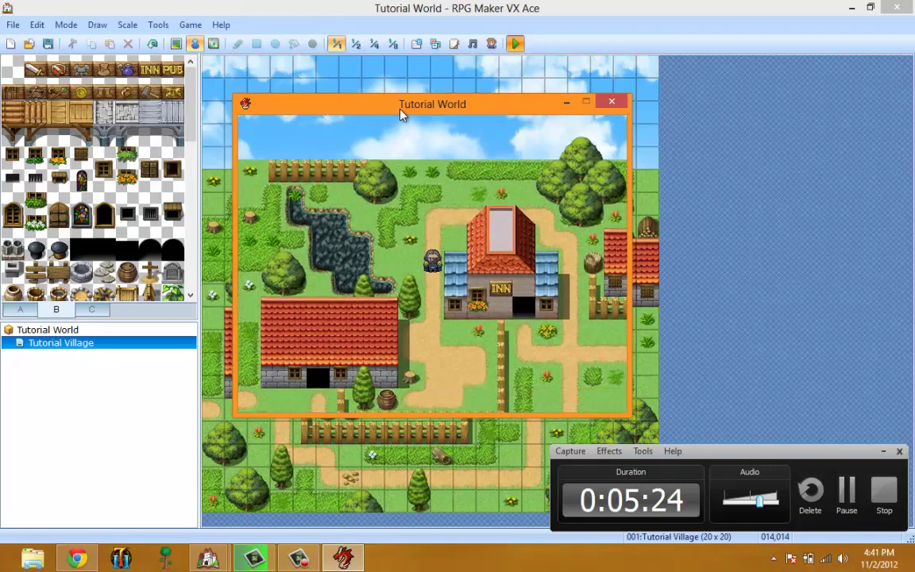
pyautogui.press('Down')
pyautogui.press('Right')
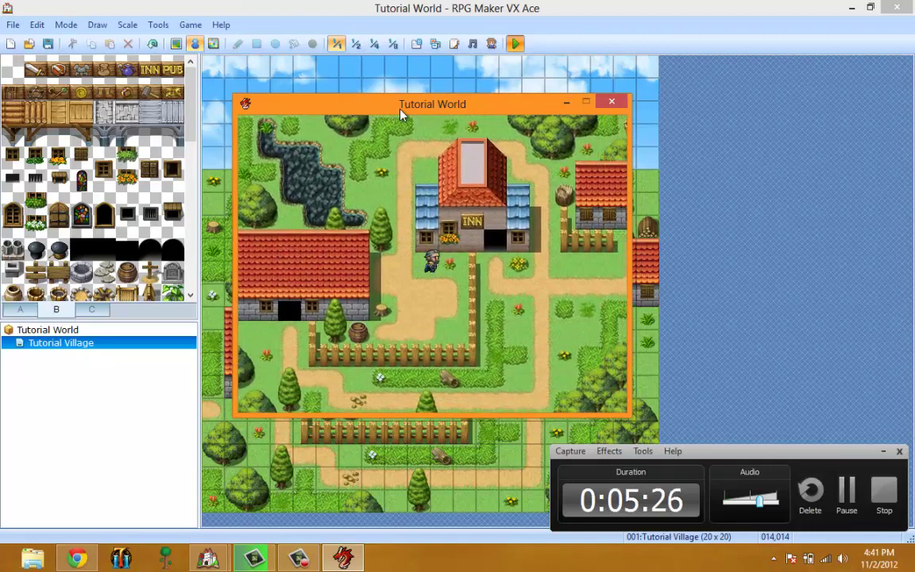
# Walk the hero up, then right and down past the inn in Tutorial Village.
pyautogui.press('Up')
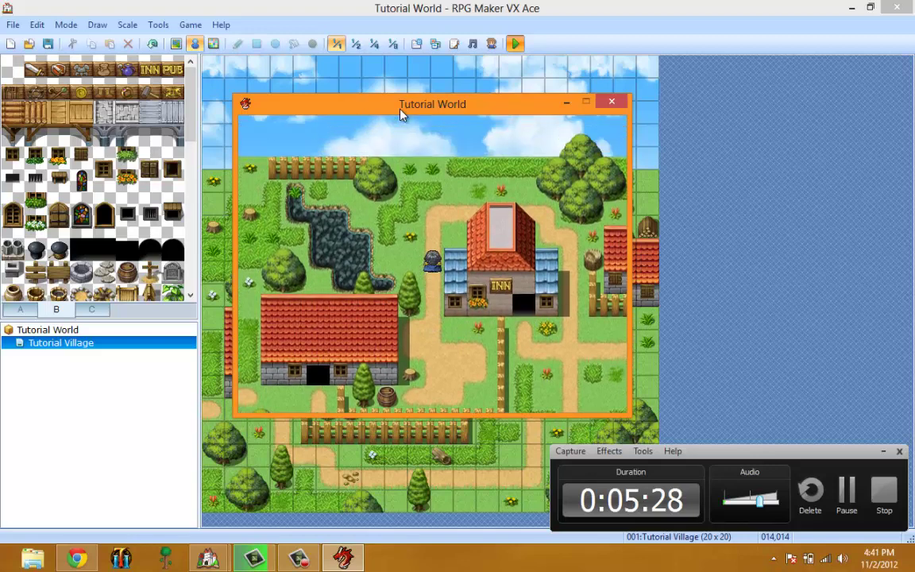
pyautogui.press('Right')
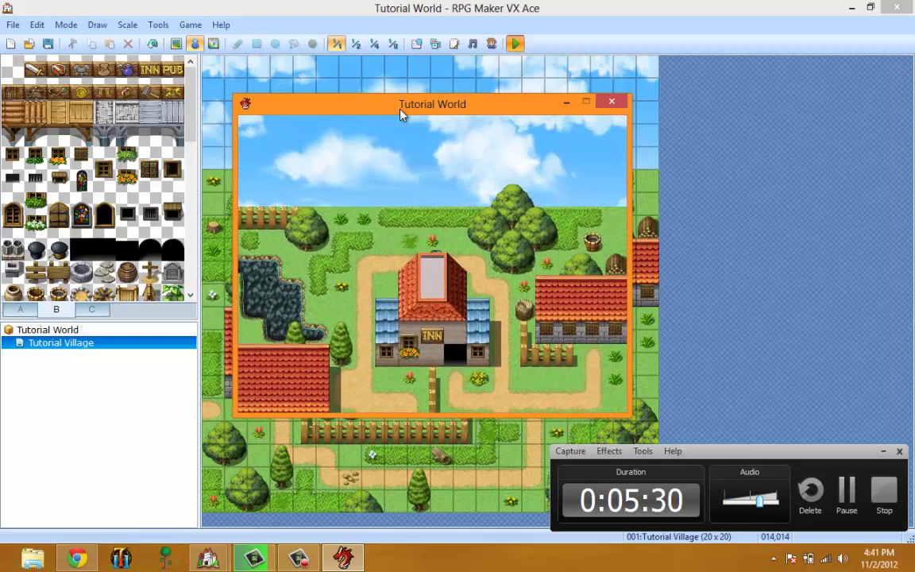
pyautogui.press('Down')
pyautogui.press('Right')
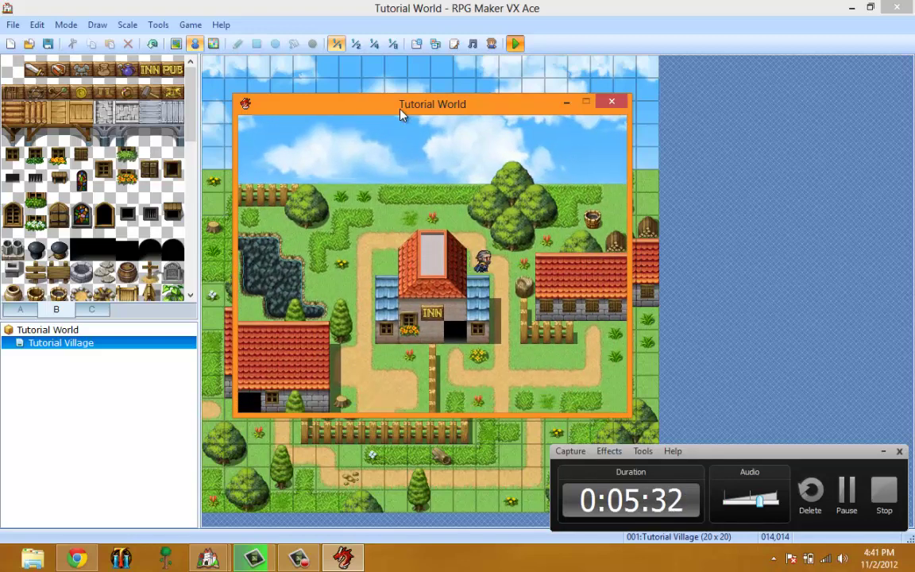
pyautogui.press('Down')
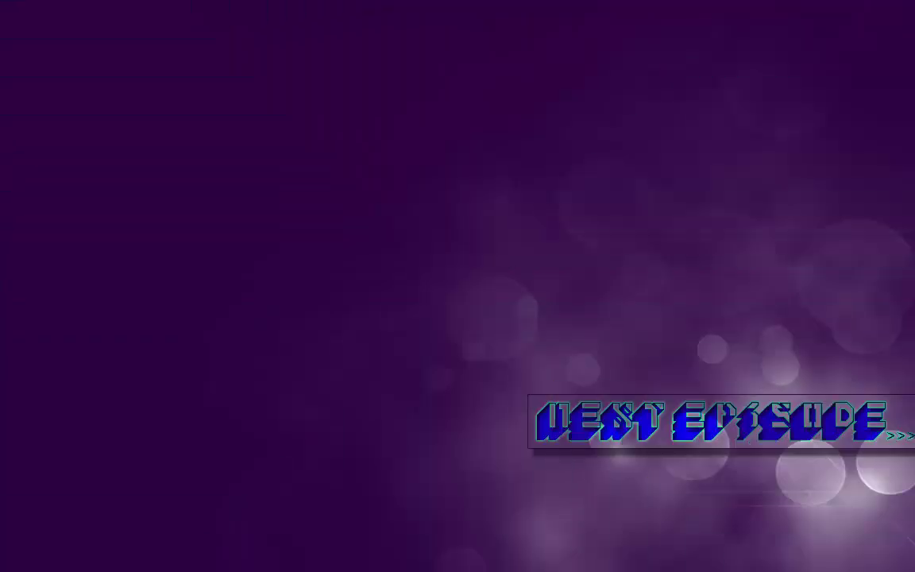